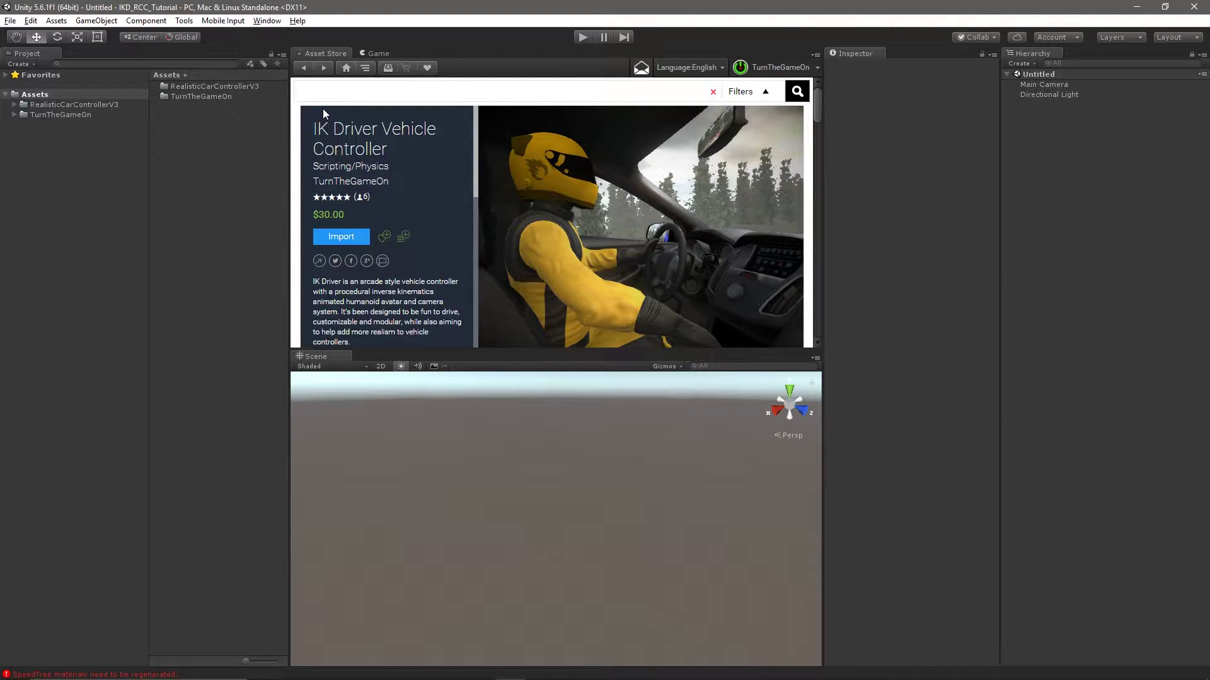
Step: Step forward to the Realistic Car Controller page, then close the Asset Store tab
left_click(324, 67)
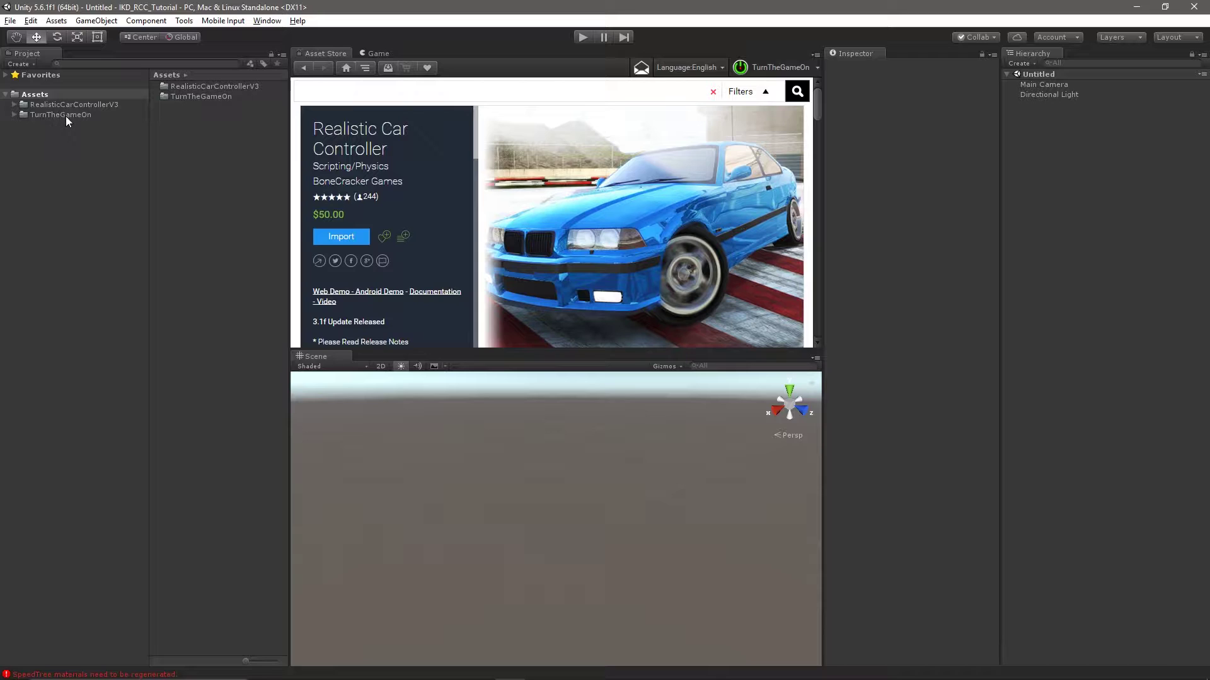
right_click(313, 49)
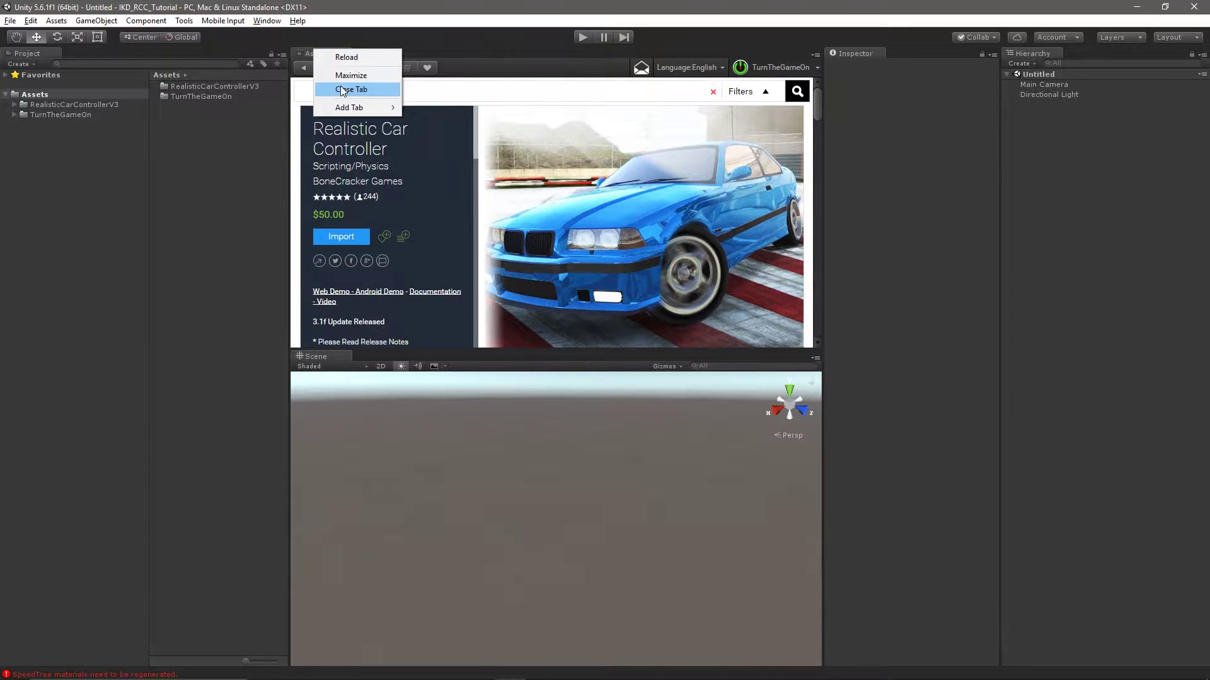
left_click(343, 90)
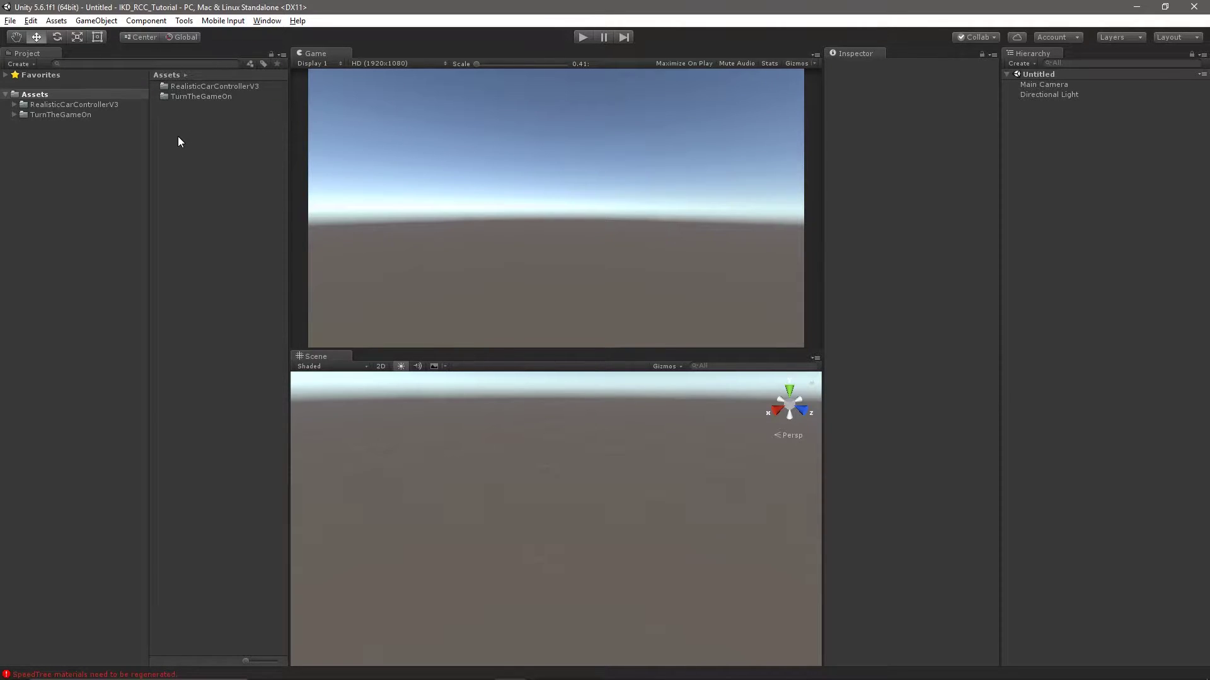
Step: Open the RCC City demo scene and list the RealisticCarControllerV3 Prefabs > Vehicles folder
left_click(38, 105)
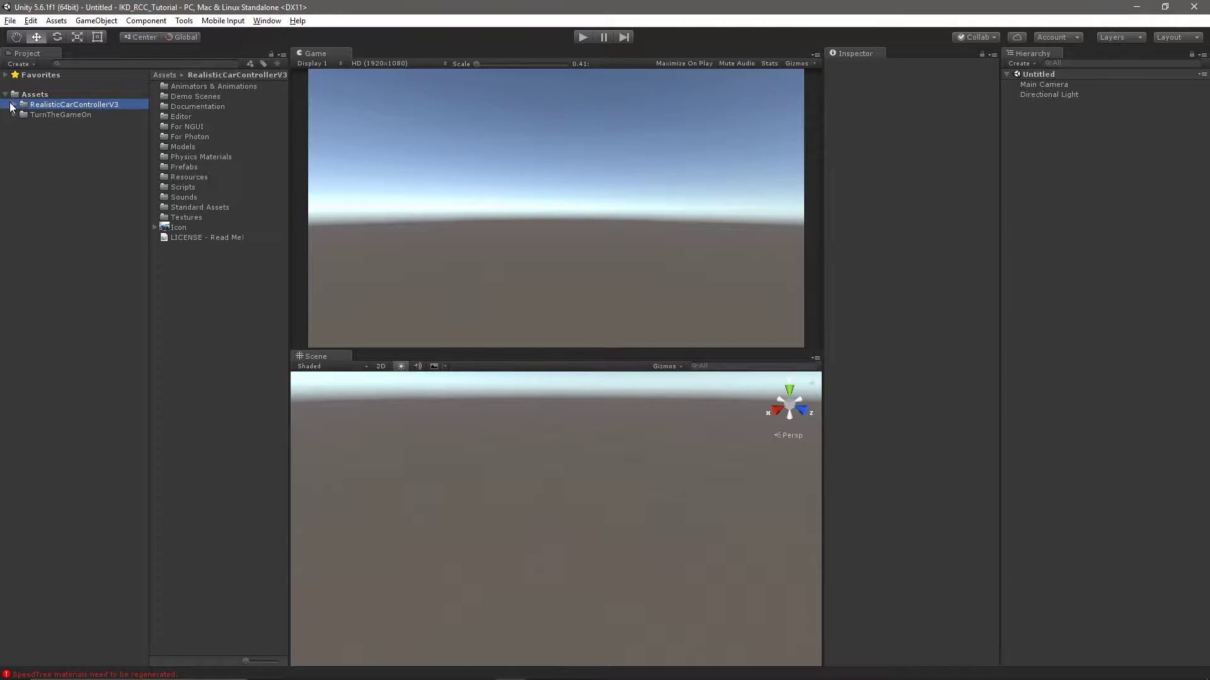
left_click(14, 104)
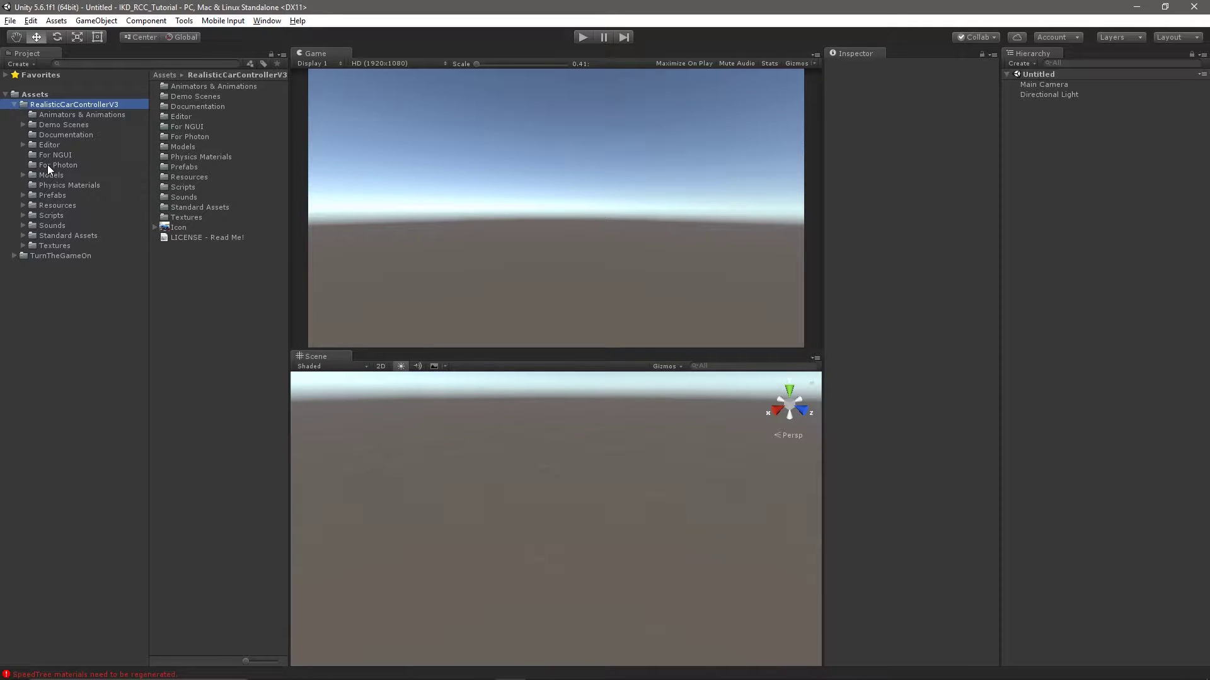
left_click(49, 125)
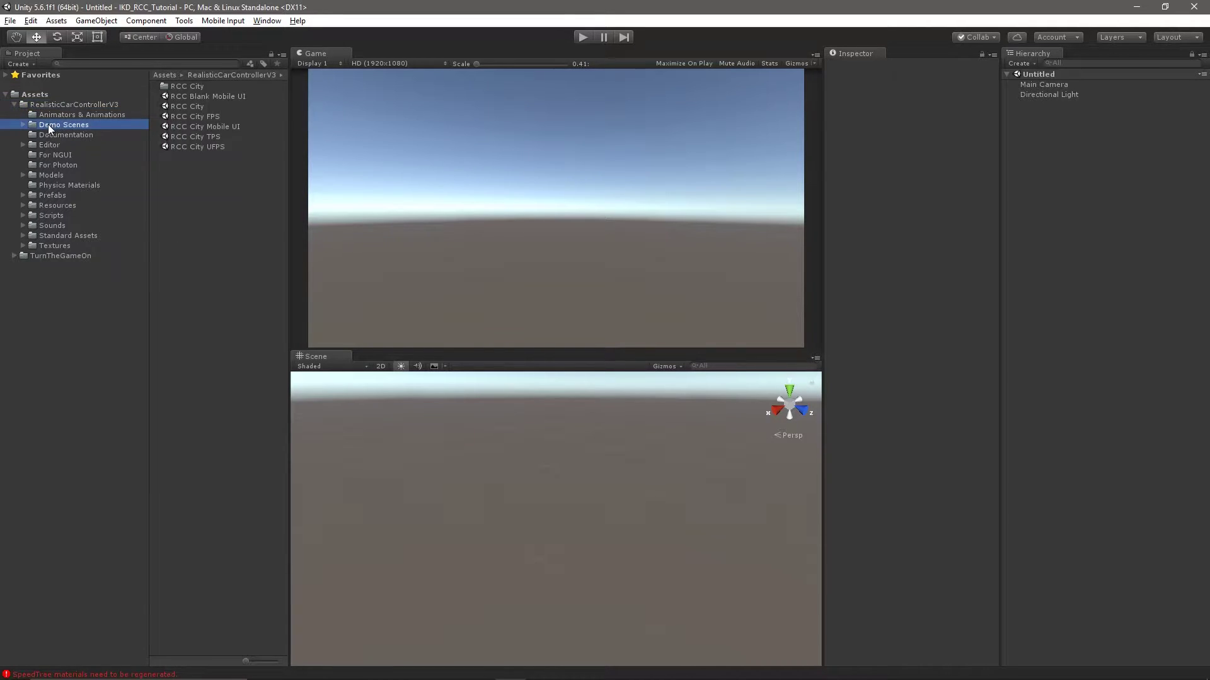
double_click(182, 105)
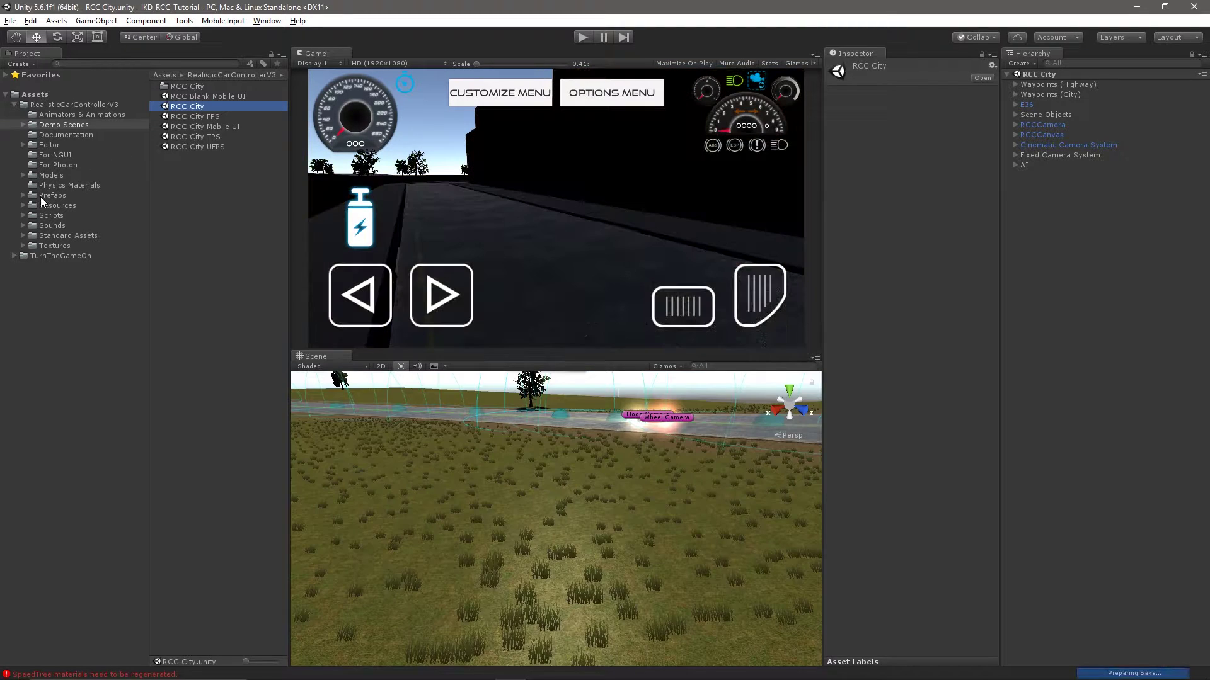
left_click(24, 195)
left_click(63, 225)
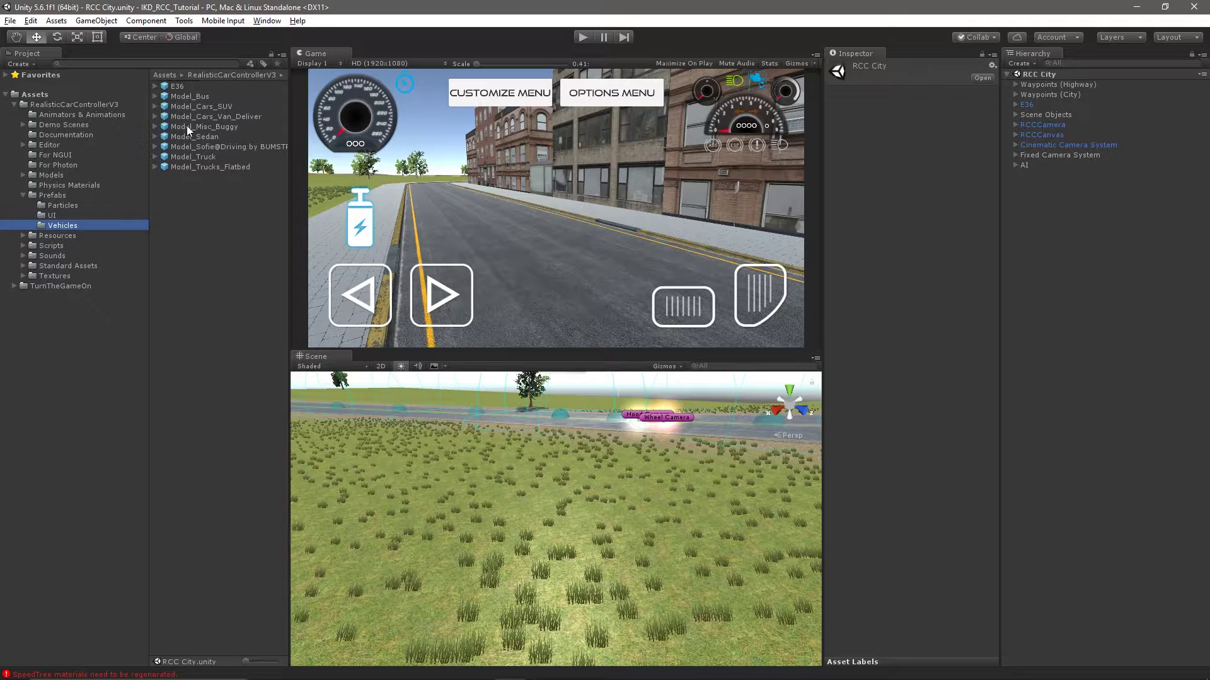
Step: Add Model_Misc_Buggy to the Hierarchy, copy E36's Transform component and deactivate E36
left_click_drag(187, 126, 1036, 113)
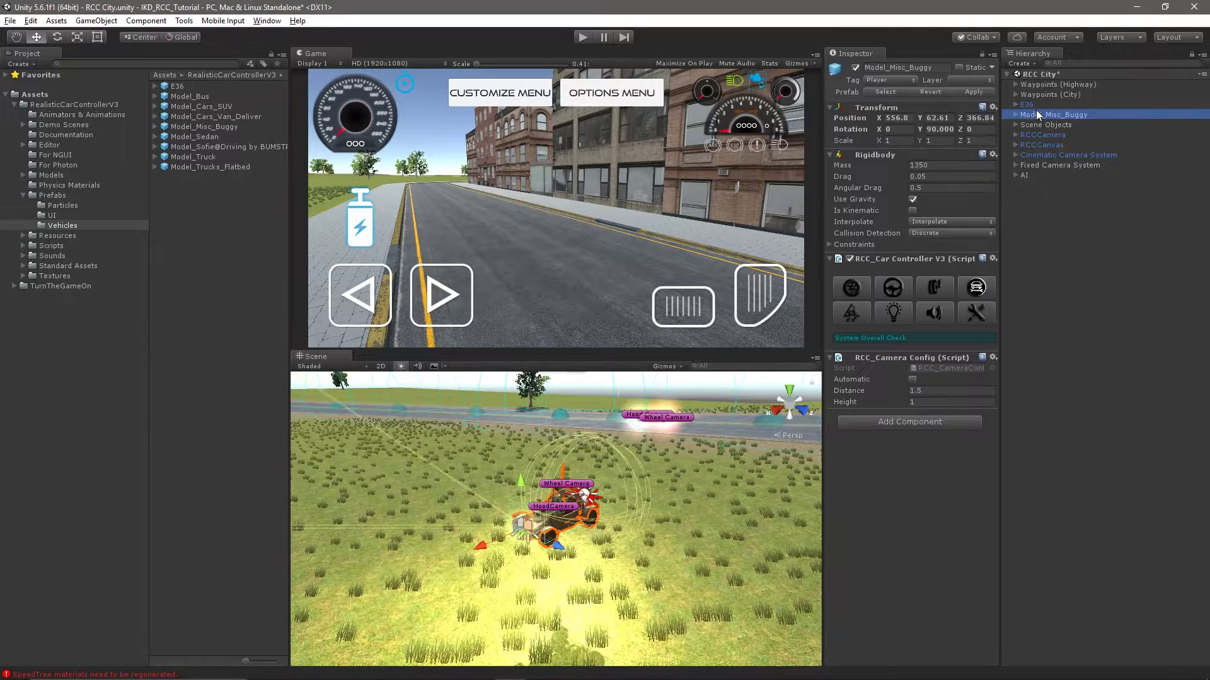
double_click(1027, 105)
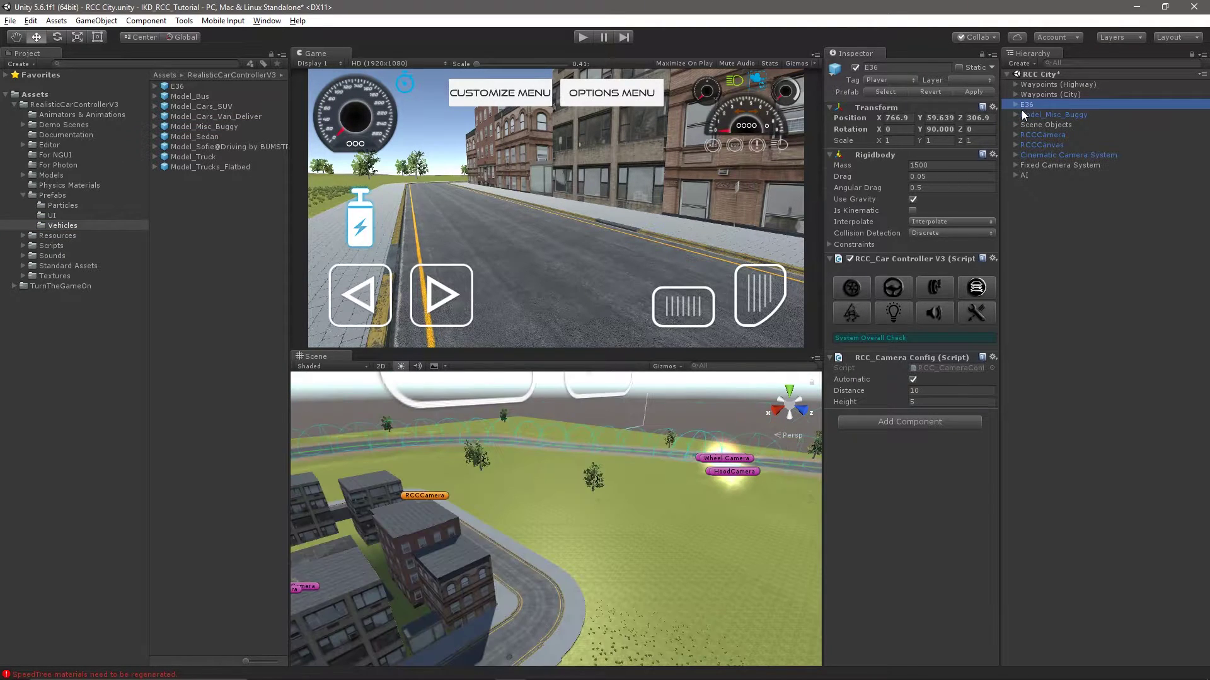
left_click(993, 108)
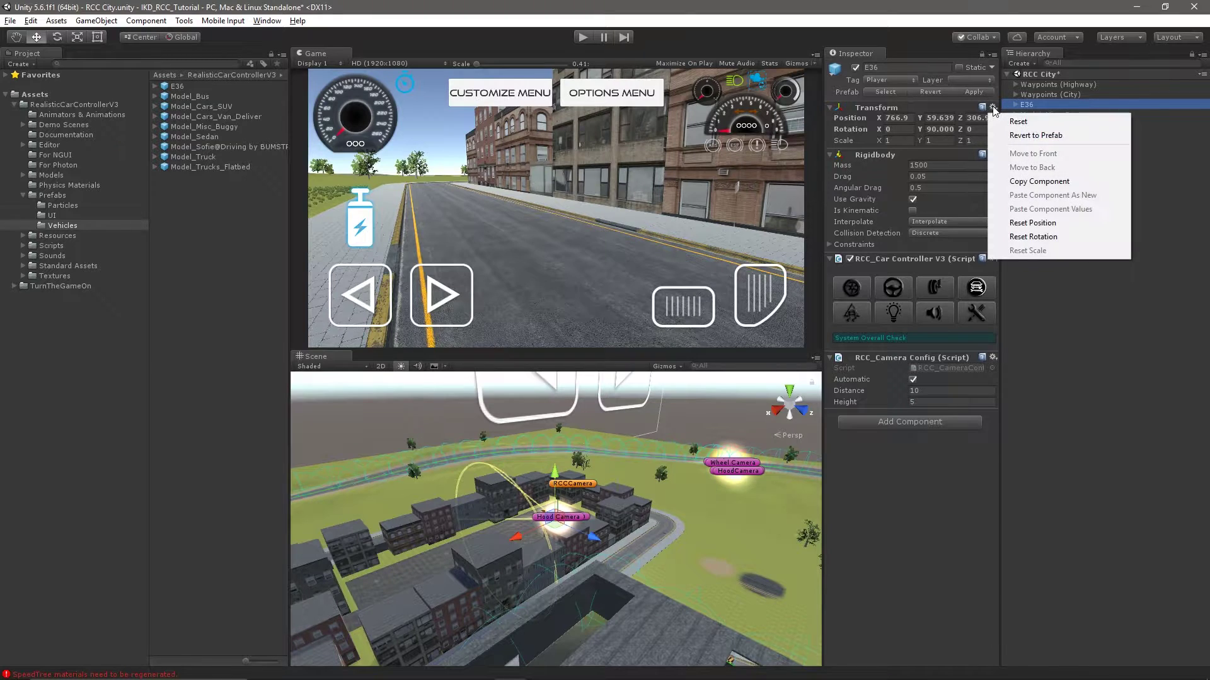
left_click(1040, 182)
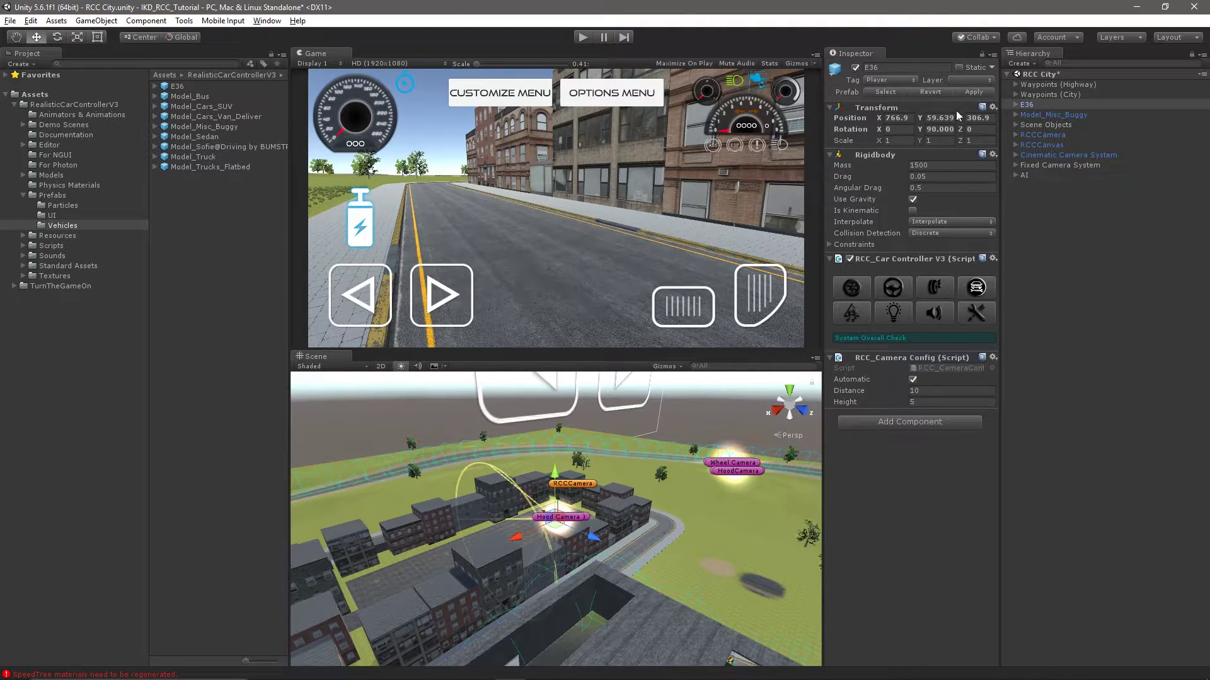
left_click(855, 68)
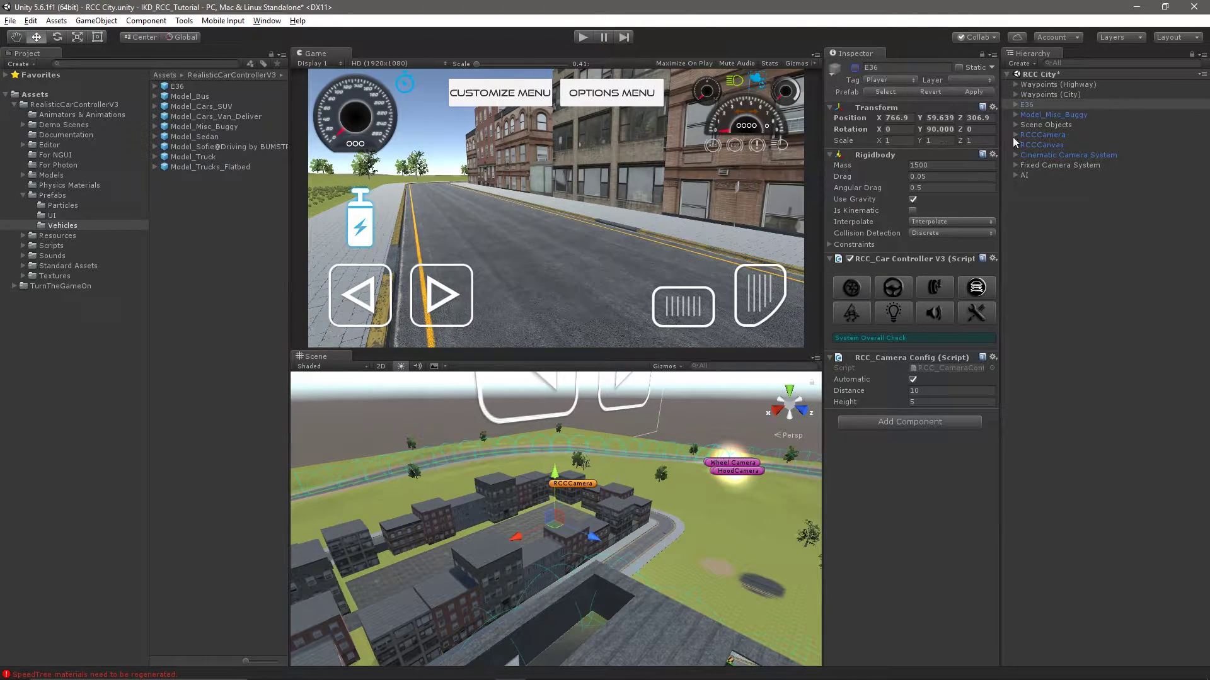
Step: Paste E36's Transform values onto Model_Misc_Buggy and expand its child objects
left_click(1047, 116)
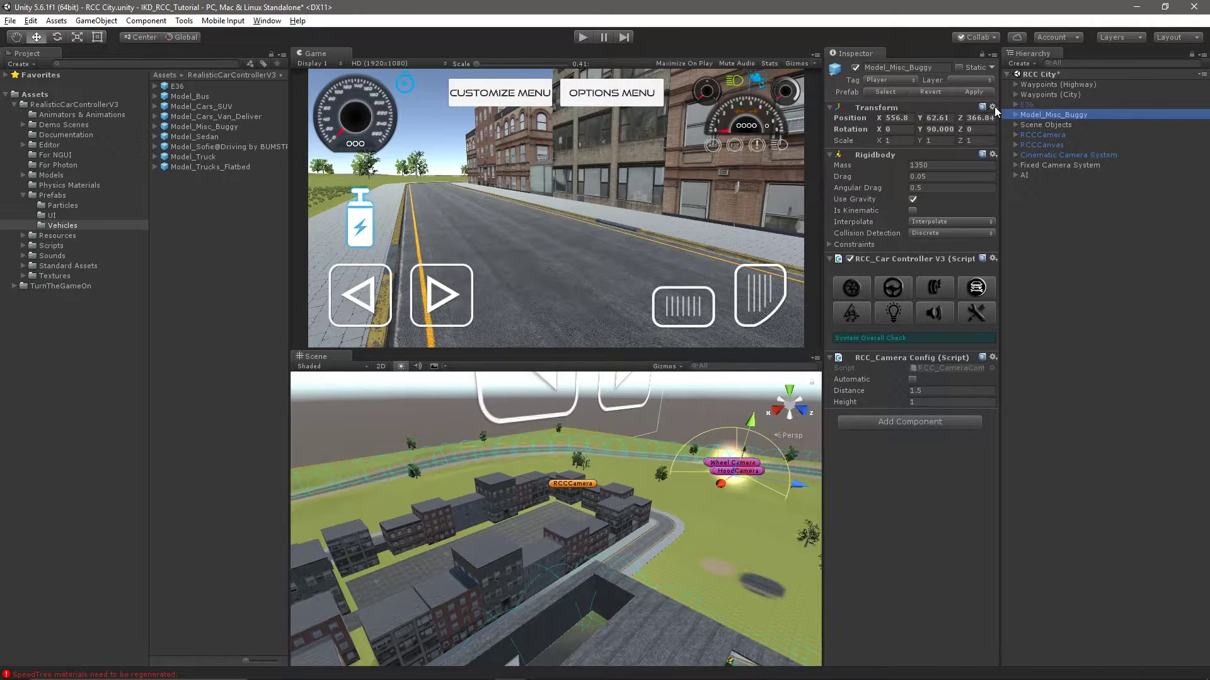
left_click(994, 109)
left_click(1039, 217)
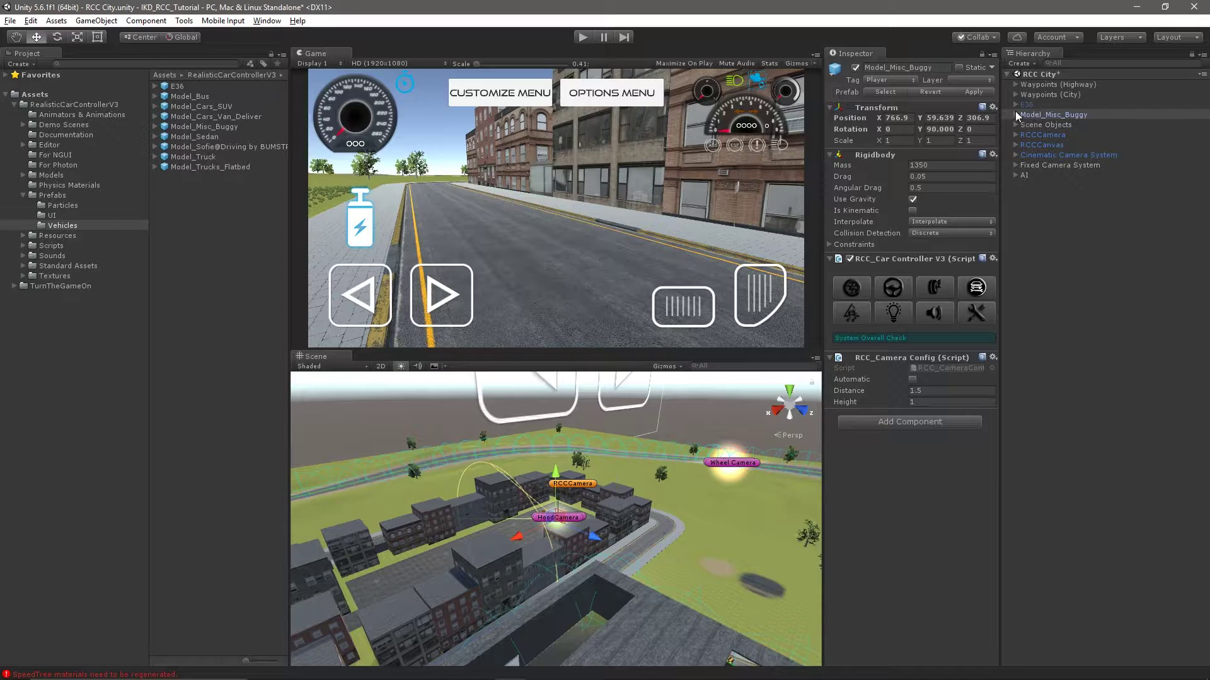
left_click(1016, 115)
Step: Frame the buggy's COM up close at ground level in the Scene view
double_click(1037, 144)
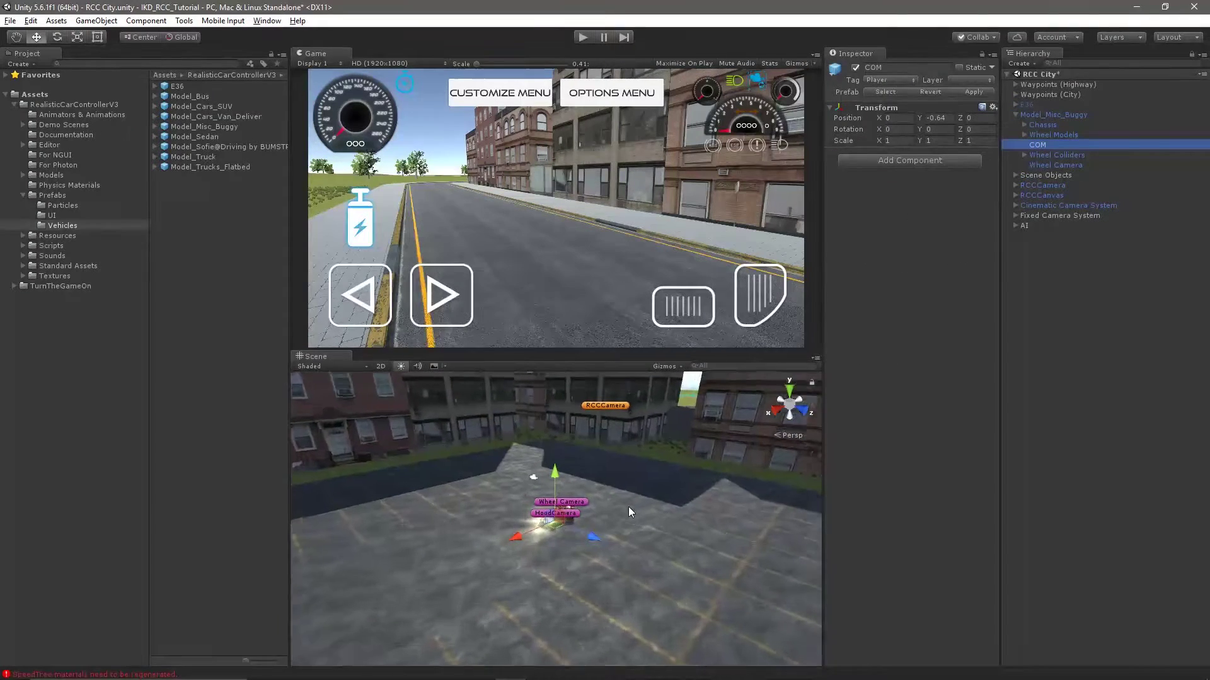
right_click_drag(633, 501, 410, 466)
key("f")
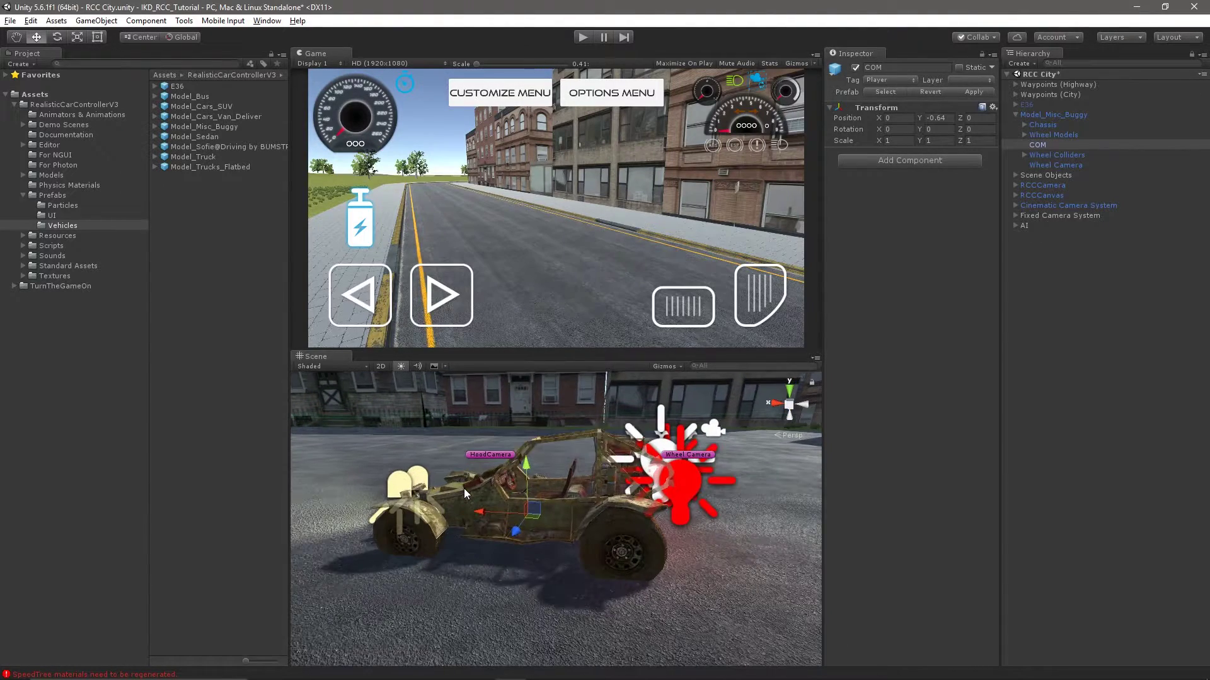
scroll(464, 475, "up", 3)
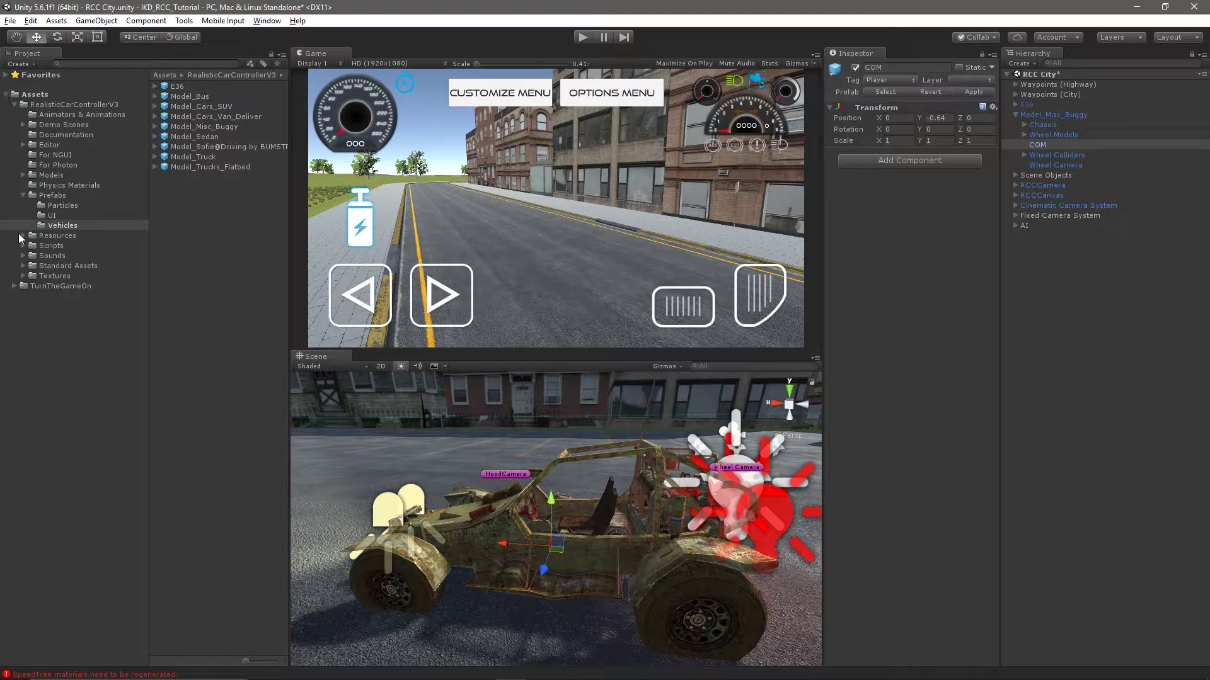
Step: List the TurnTheGameOn > IK Driver > Prefabs folder
left_click(14, 286)
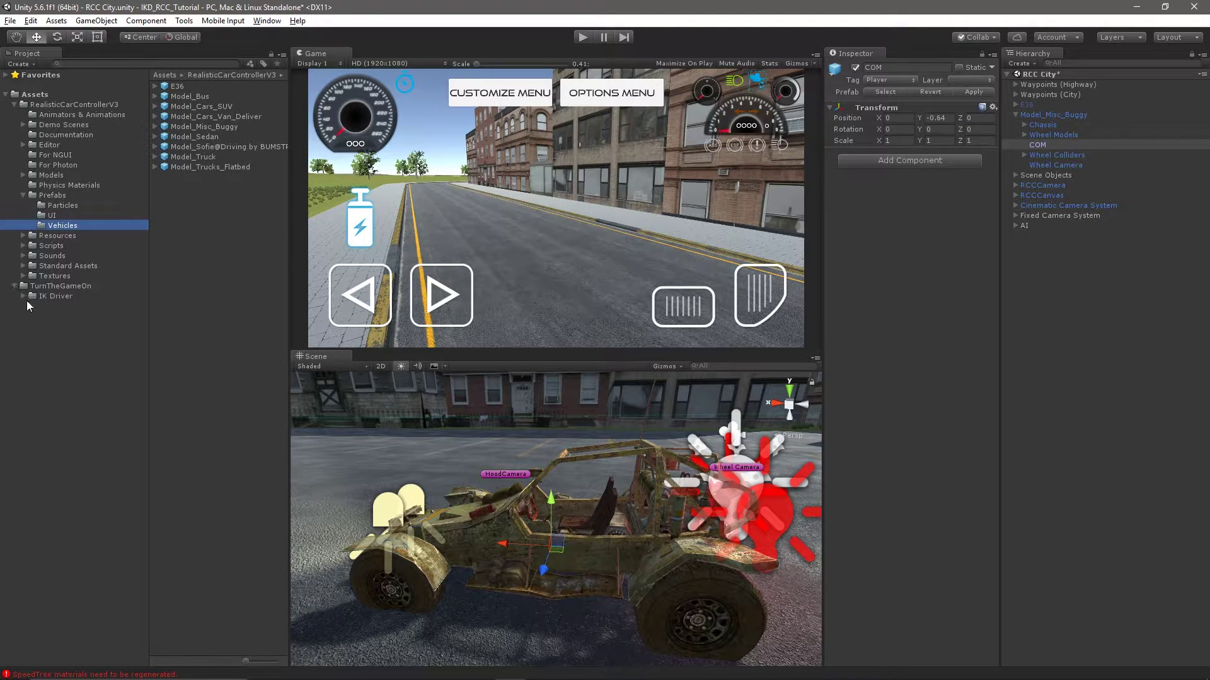
left_click(23, 296)
left_click(58, 368)
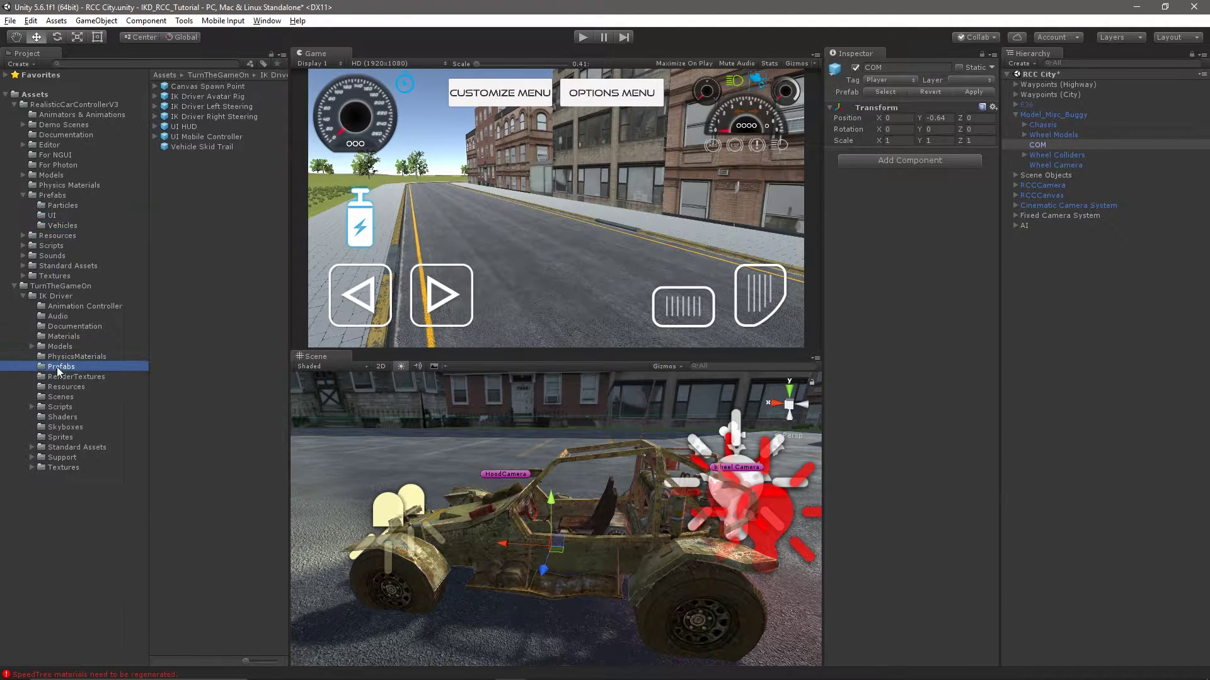
Step: Drop the IK Driver Avatar Rig prefab onto Model_Misc_Buggy and set its scale X, Y, Z to 0.58
left_click_drag(213, 100, 1054, 124)
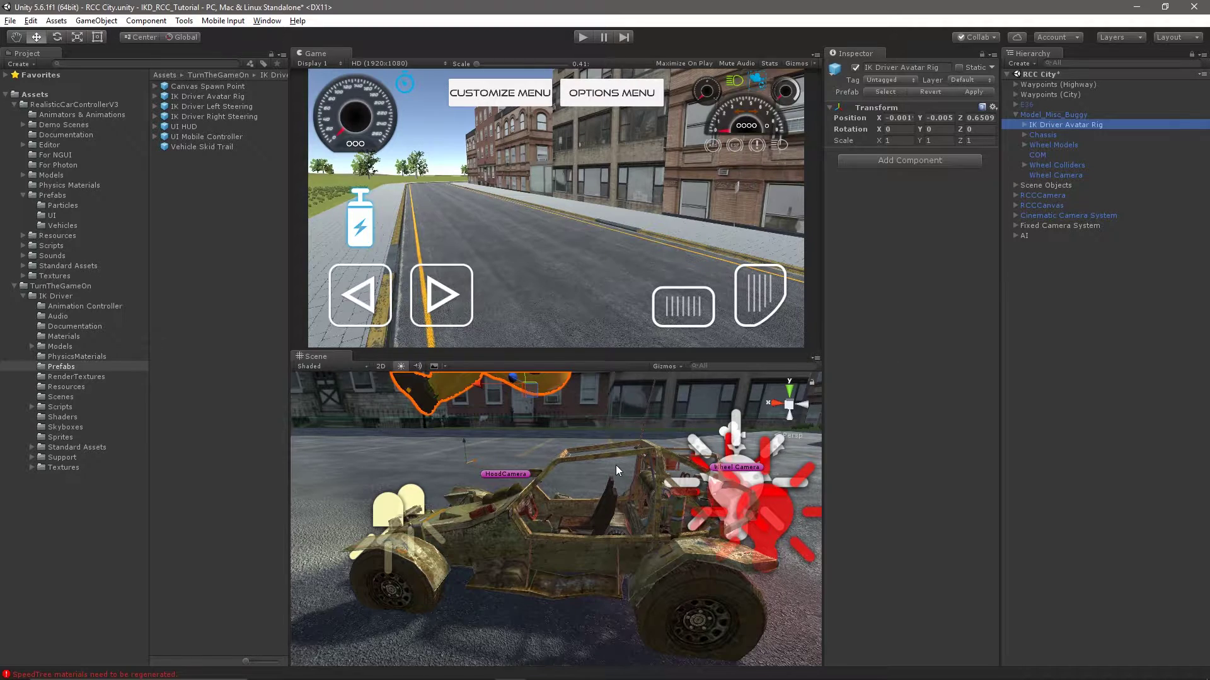
key("f")
right_click_drag(611, 465, 564, 441, "alt")
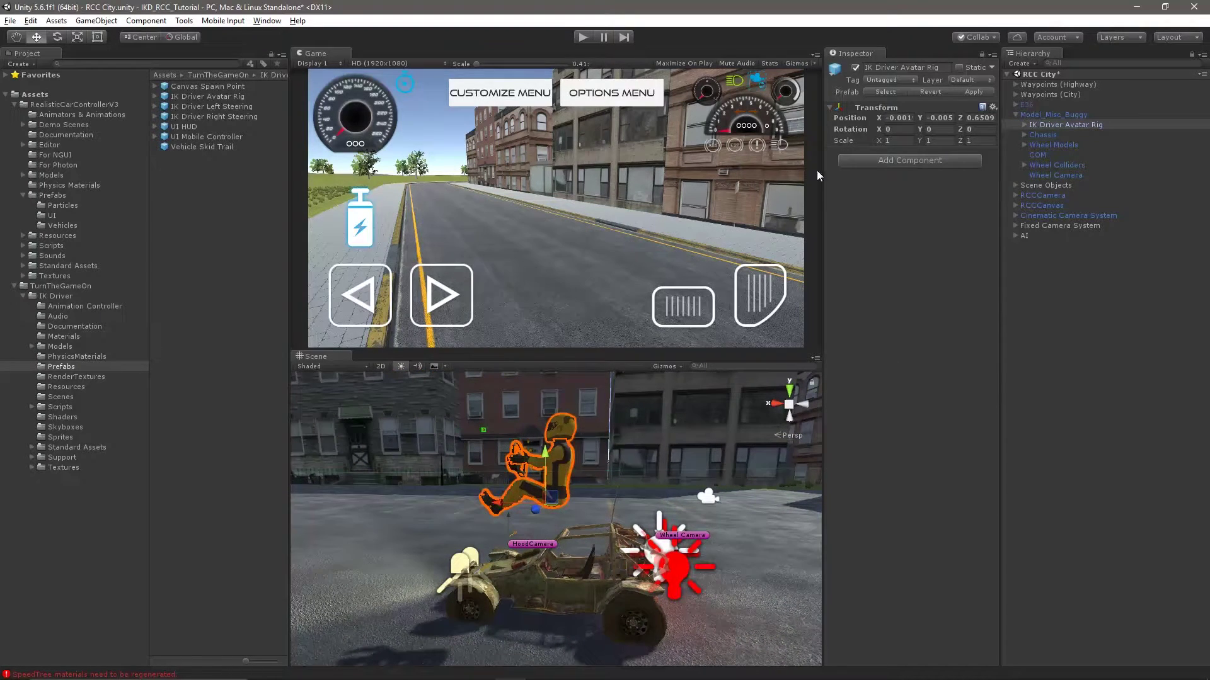
left_click(900, 139)
type("0.58")
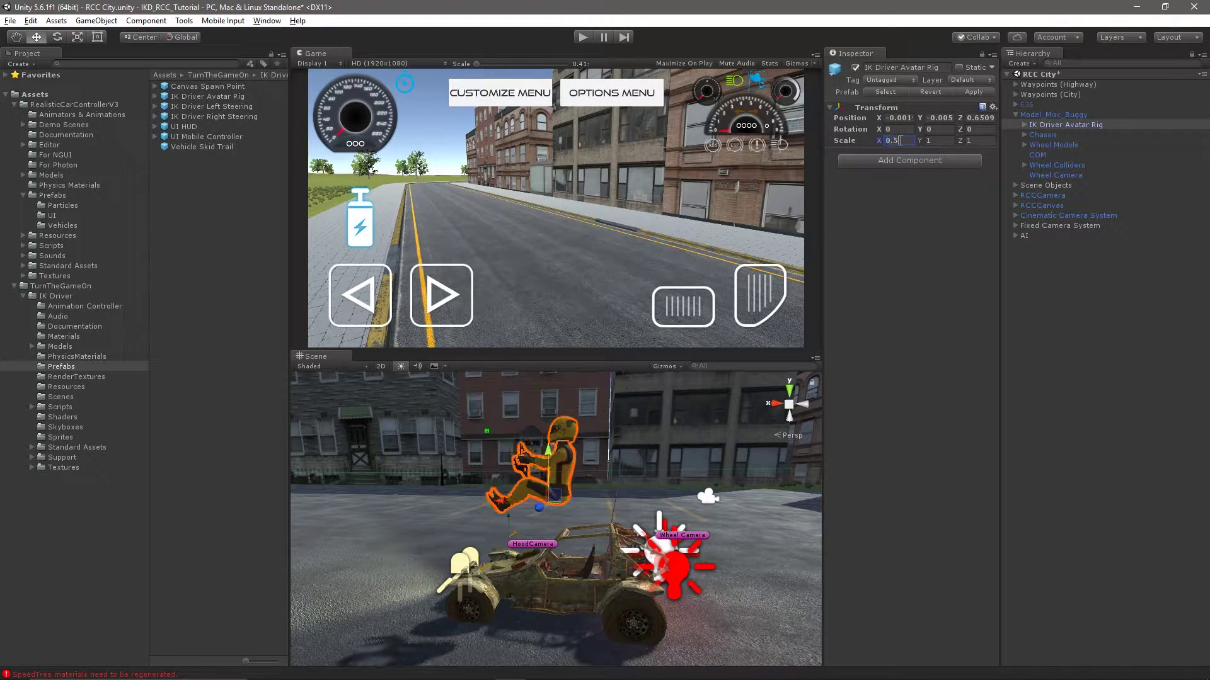
key("Tab")
type("0.58")
key("Tab")
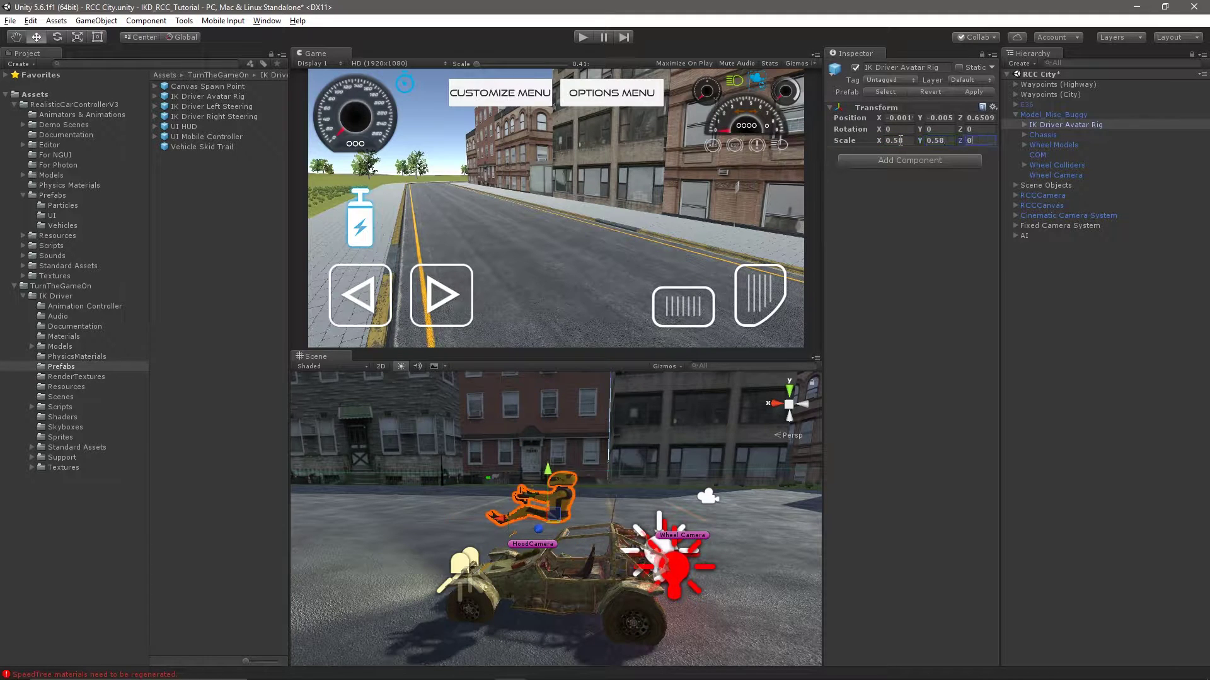
type("0.58")
scroll(642, 590, "up", 4)
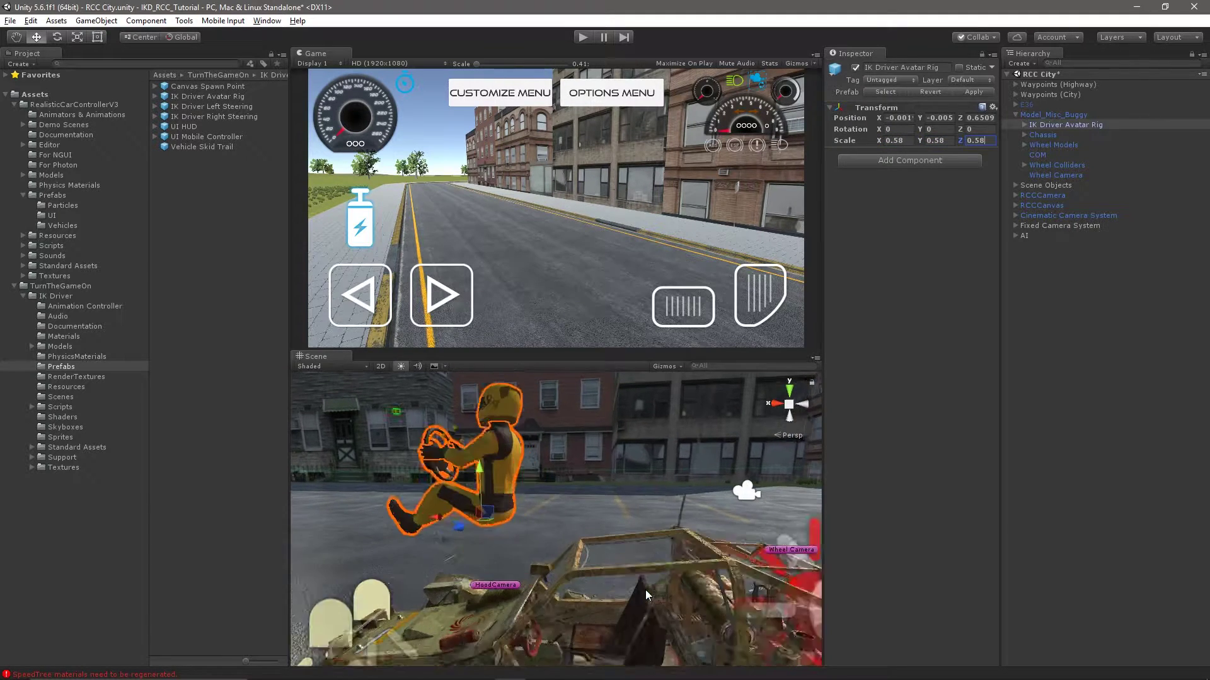
Step: Move the driver rig into the buggy's seat, ending at position 0.04, -0.855, 0.156
left_click_drag(506, 470, 524, 630)
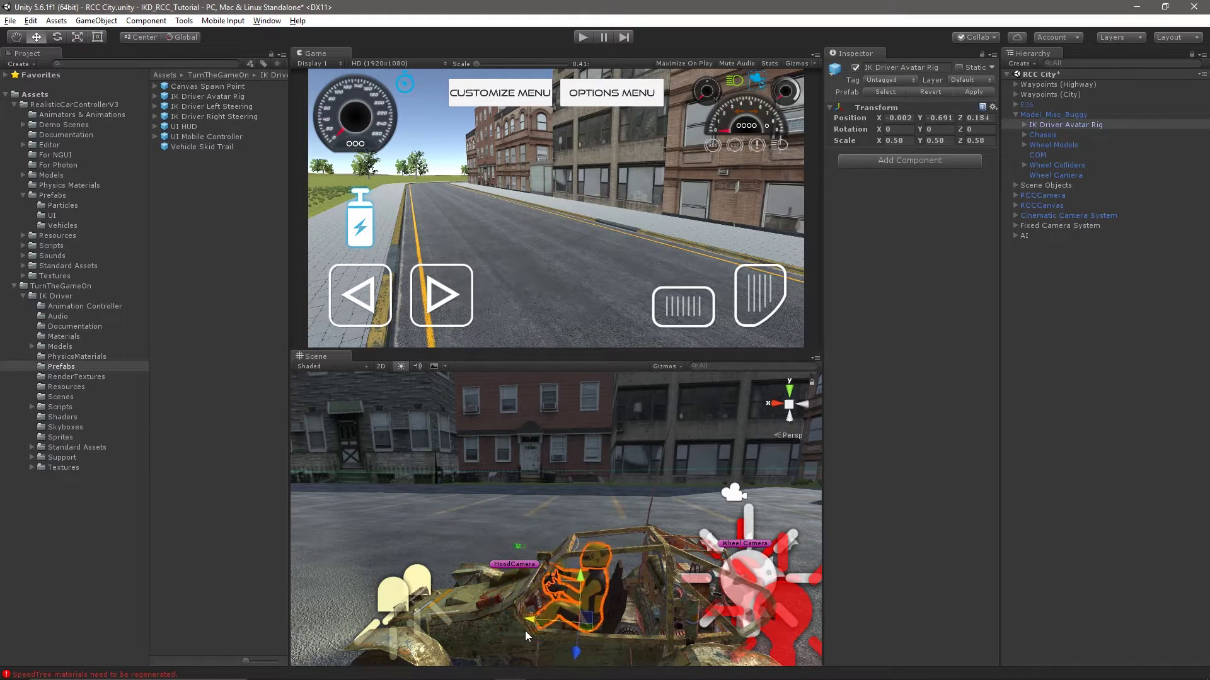
scroll(632, 613, "up", 3)
key("f")
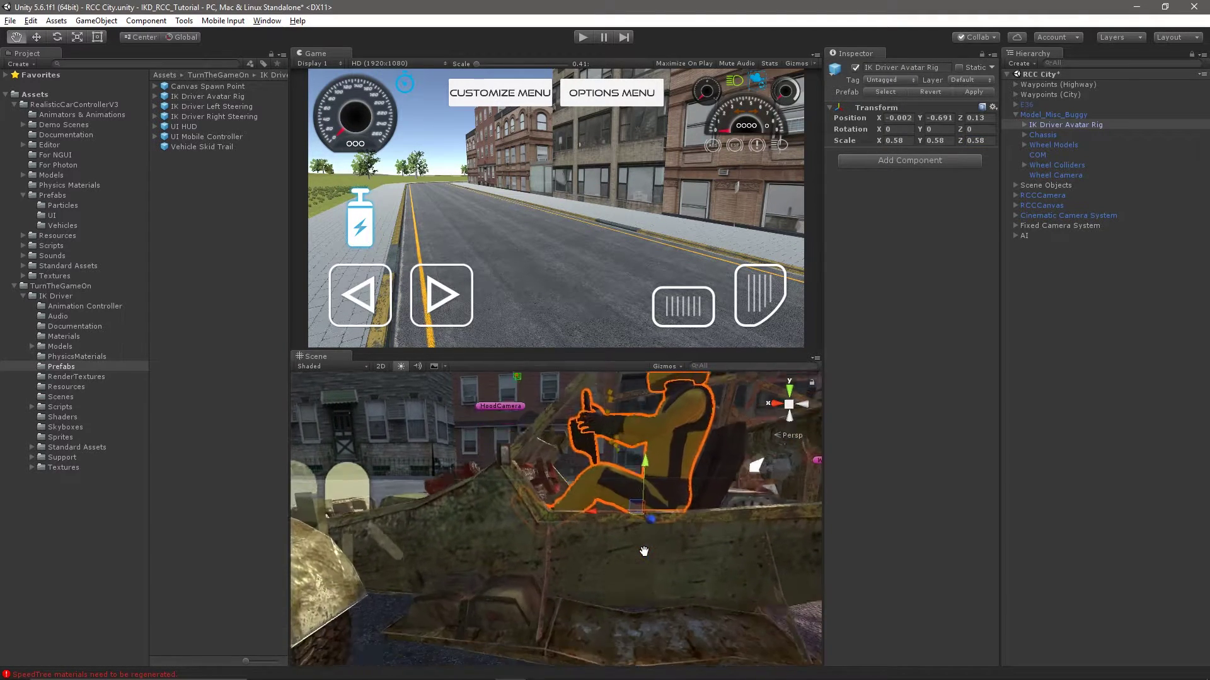
left_click_drag(638, 470, 638, 489)
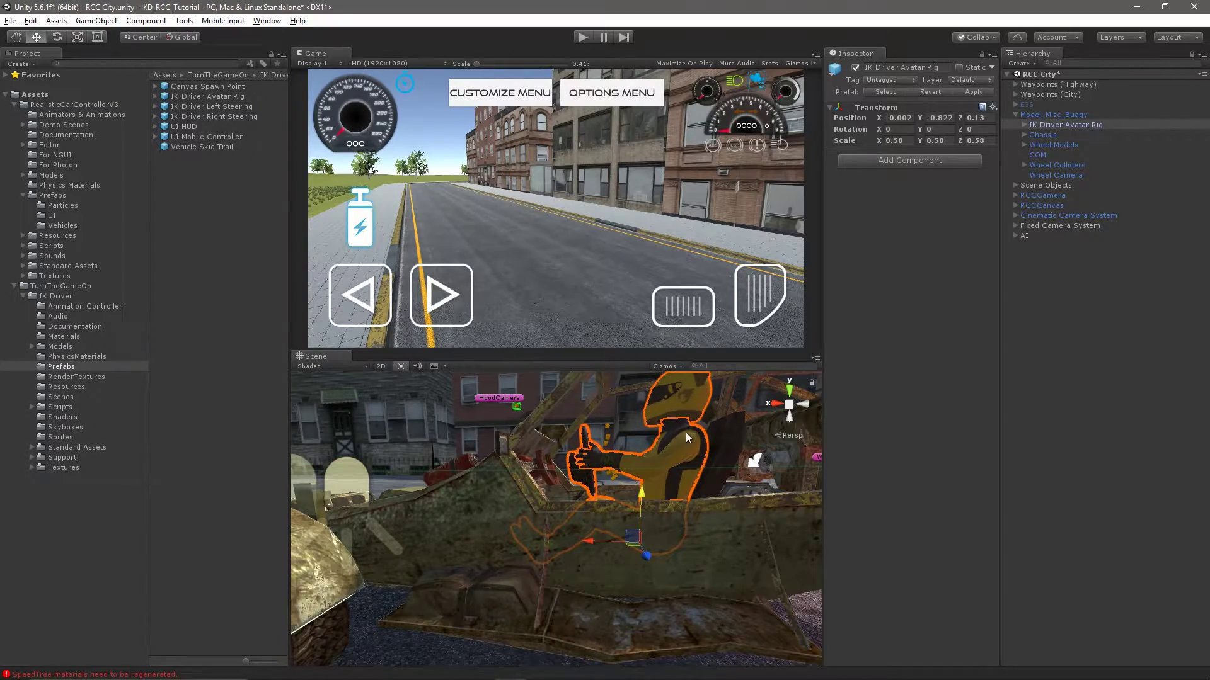
left_click_drag(690, 438, 540, 518, "alt")
left_click_drag(504, 557, 520, 555)
left_click_drag(597, 640, 633, 551, "alt")
left_click_drag(585, 458, 586, 468)
left_click_drag(622, 515, 588, 514, "alt")
left_click_drag(535, 562, 630, 558)
scroll(648, 557, "down", 5)
scroll(648, 557, "down", 2)
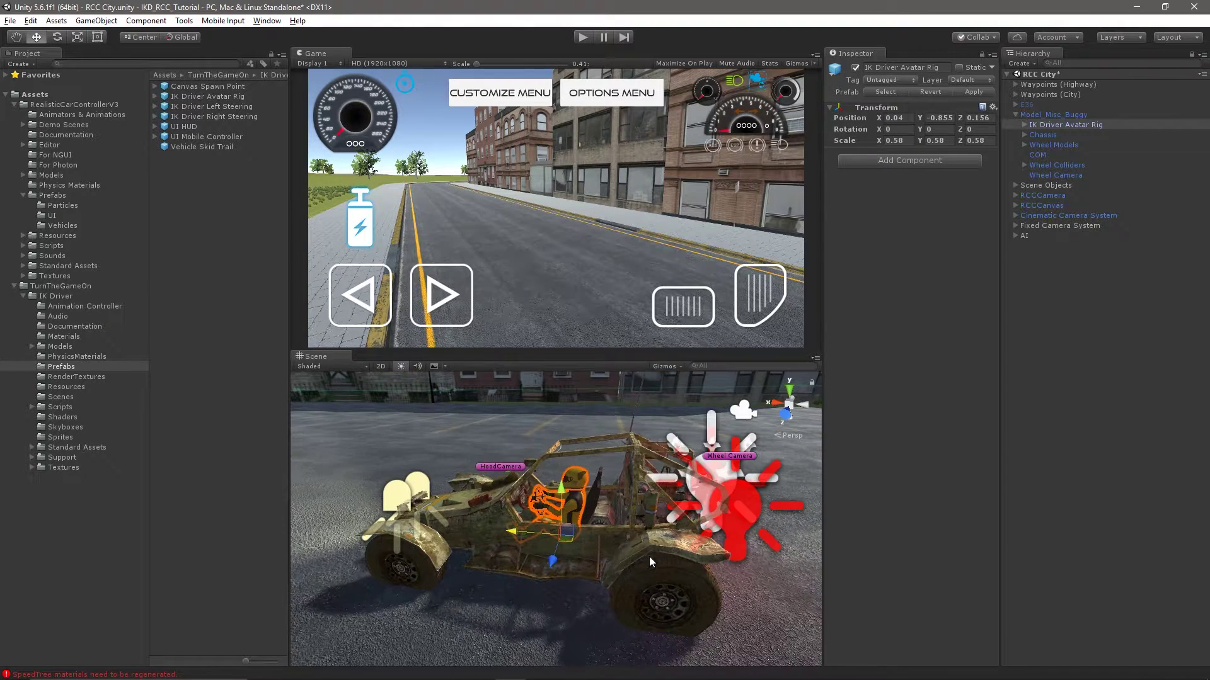
Step: Save Model_Misc_Buggy as a prefab in the top-level Assets folder
left_click(1051, 115)
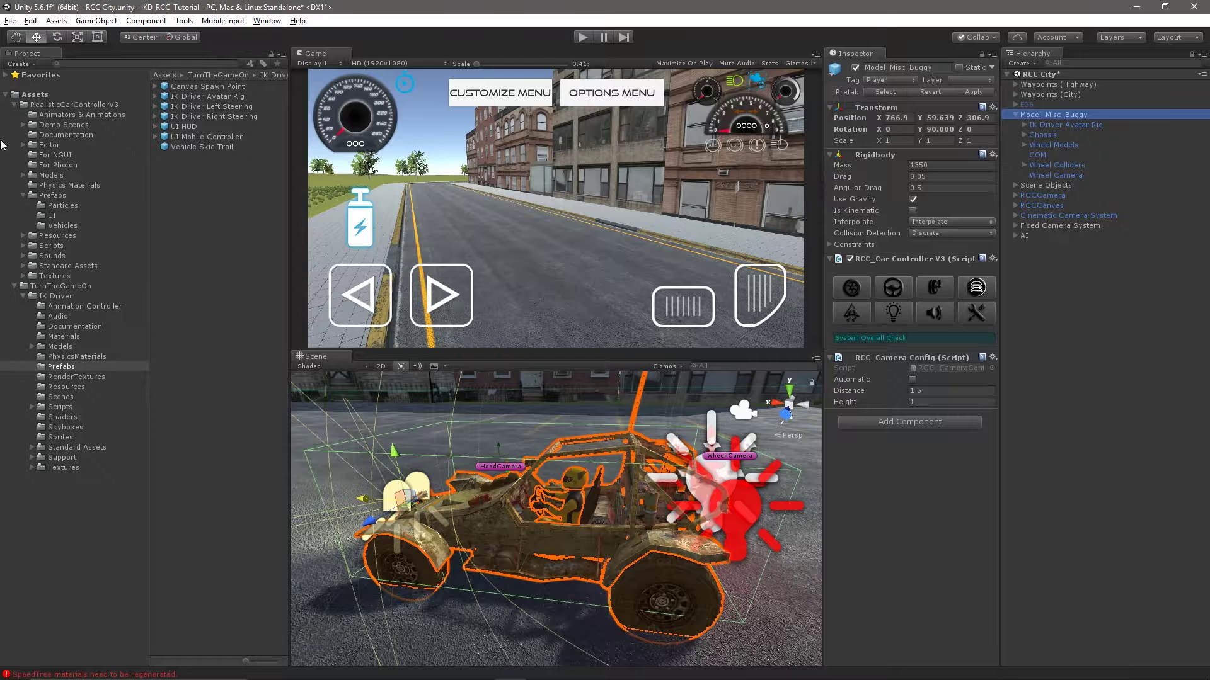
left_click(43, 95)
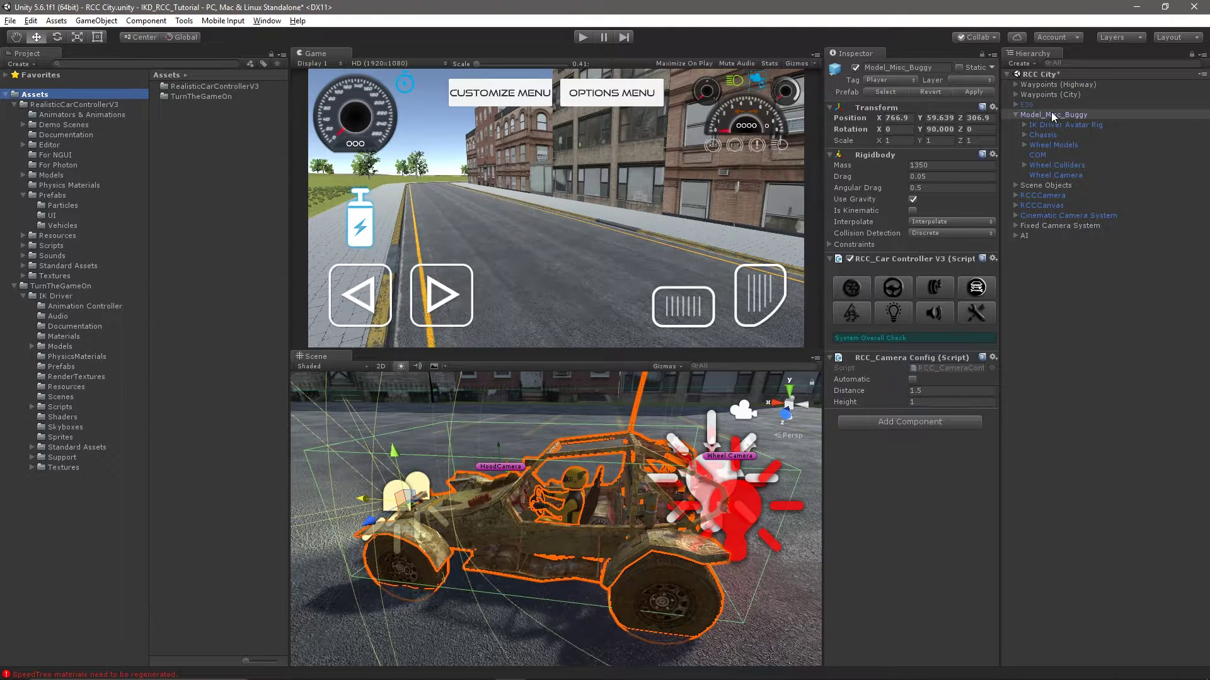
left_click_drag(1050, 115, 216, 159)
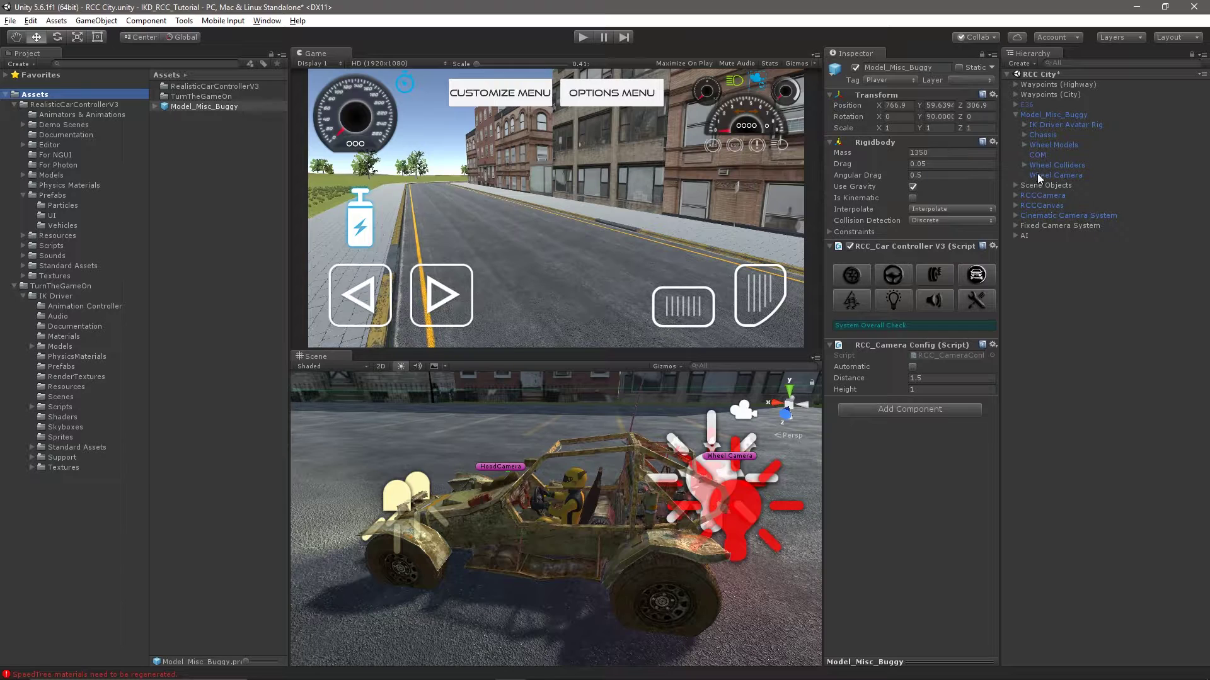
Step: Set the IK Driver Avatar's Configurable Joint Connected Body to Model_Misc_Buggy
left_click(1024, 124)
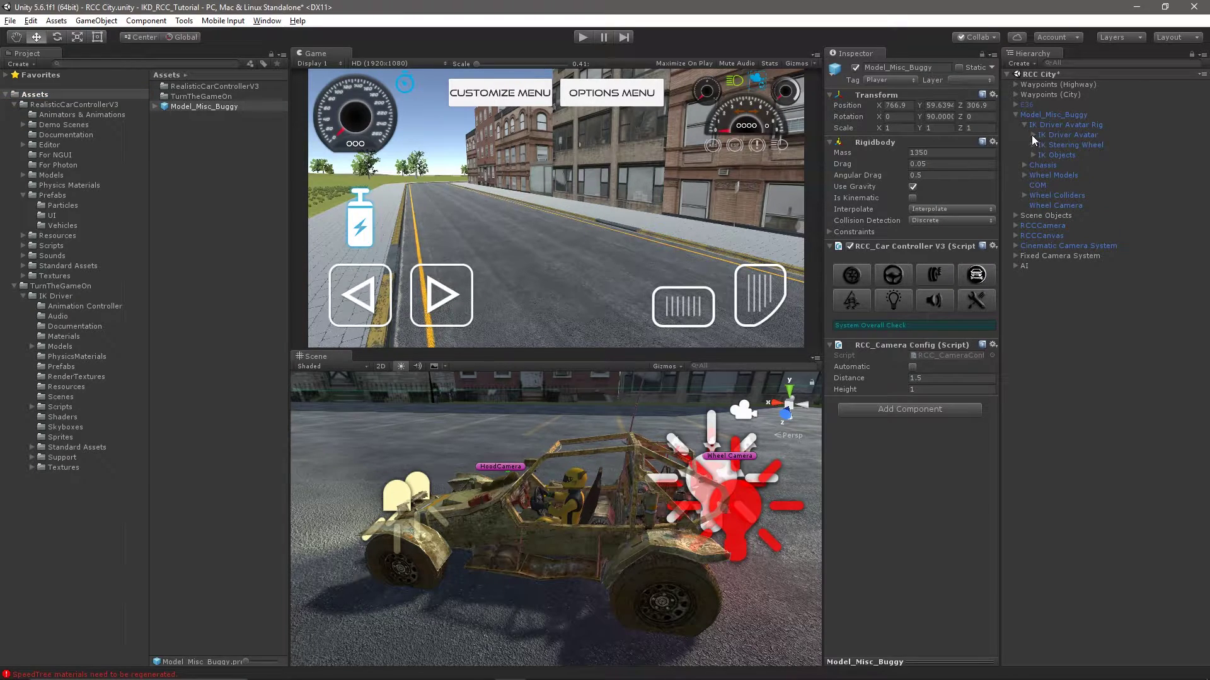
left_click(1032, 135)
left_click(1060, 137)
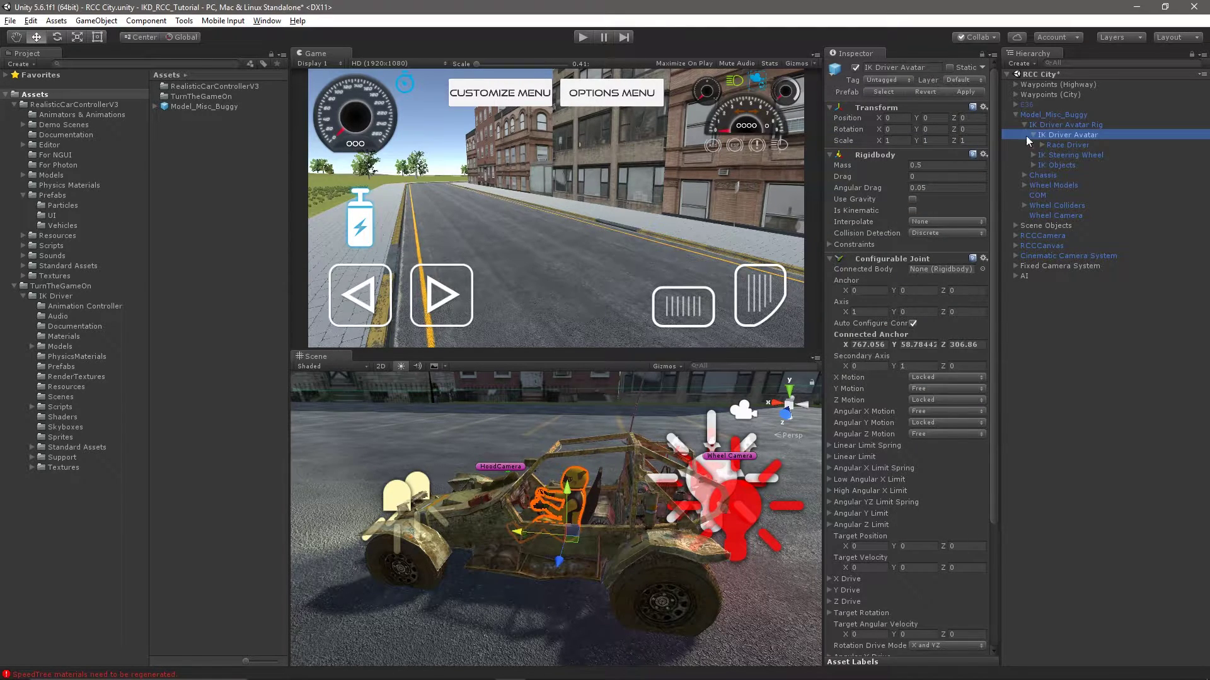
left_click_drag(1037, 115, 954, 273)
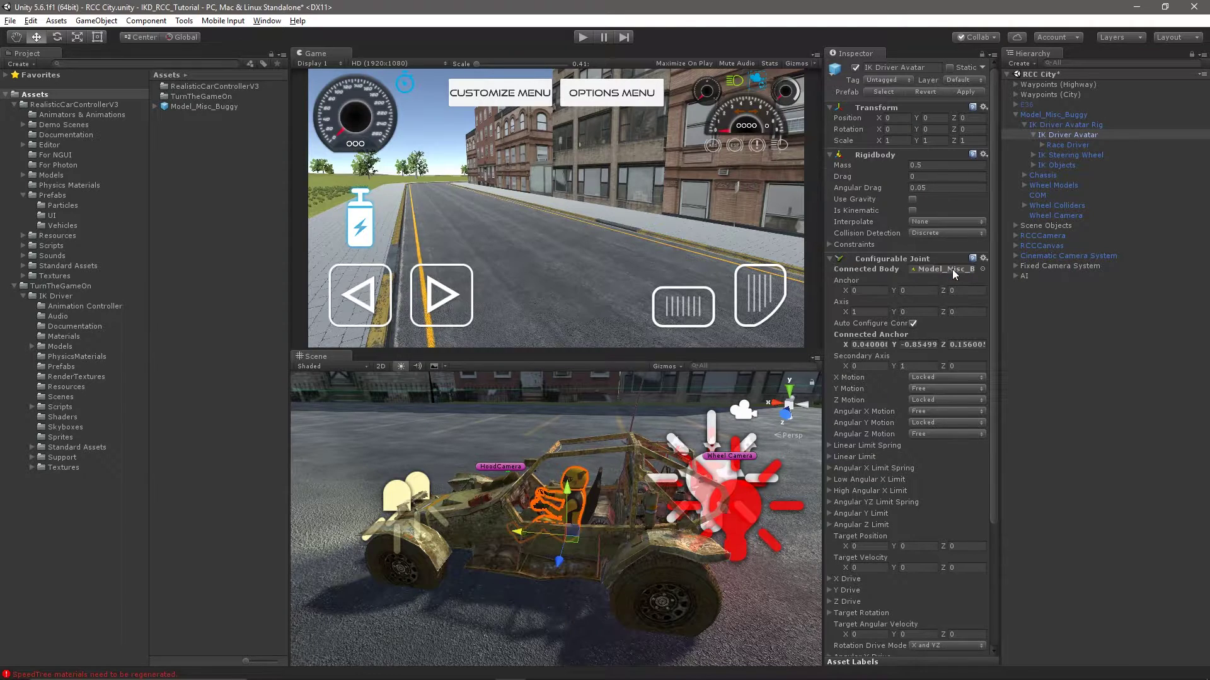
left_click(954, 273)
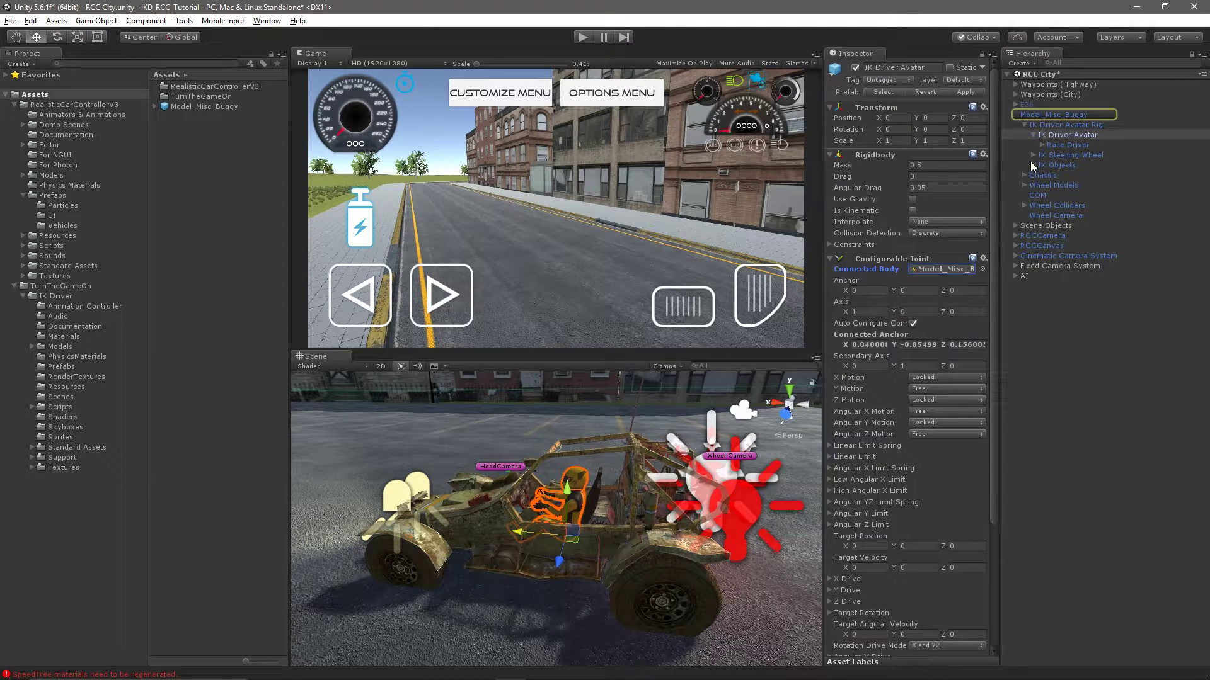
left_click(1061, 145)
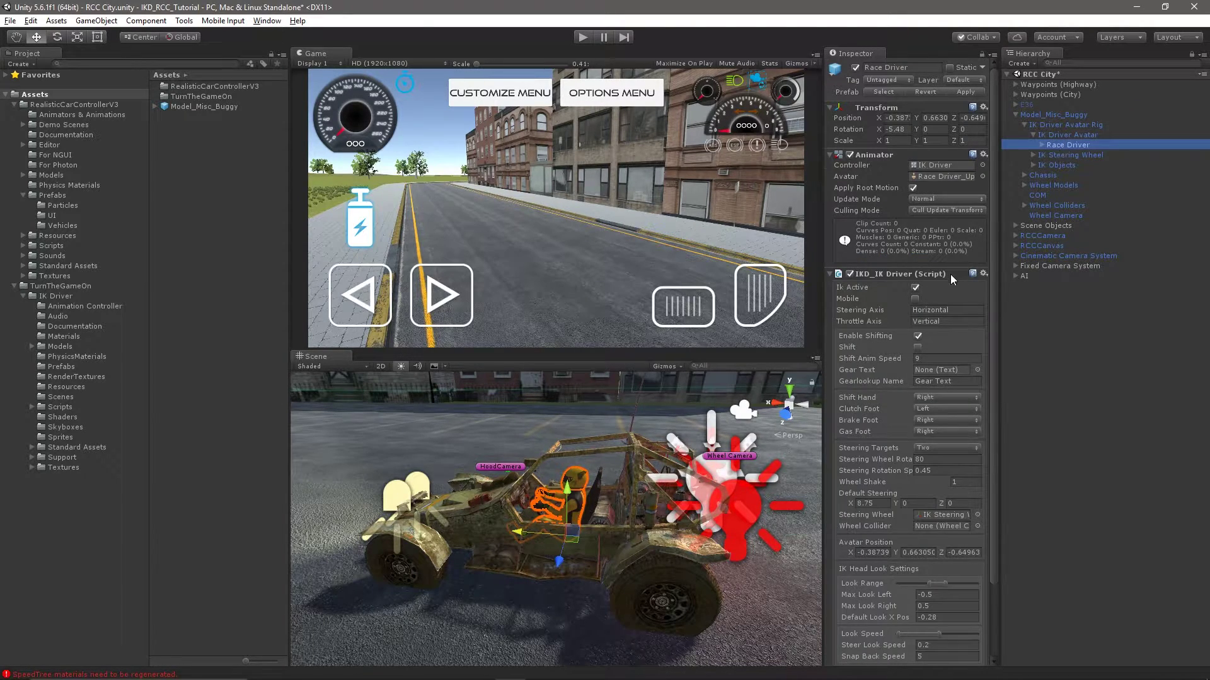
Step: Find the Gear Label object under RCCCanvas and set Gearlookup Name to 'Gear Label'
left_click(933, 380)
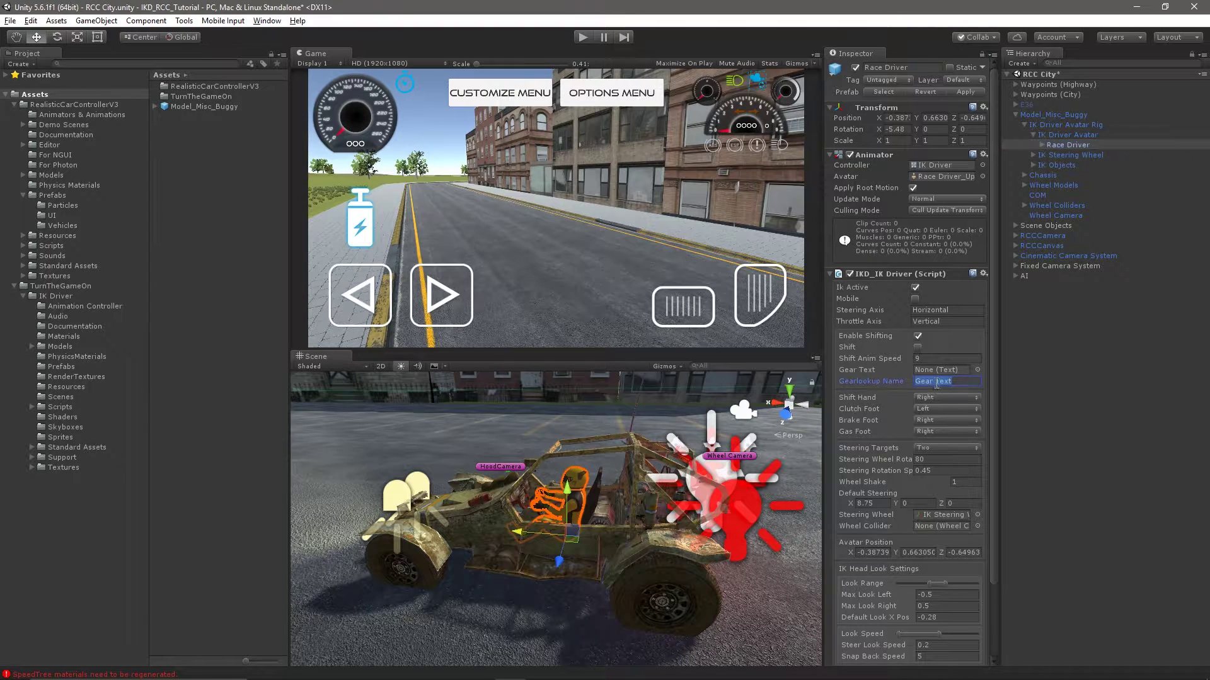
left_click(1016, 246)
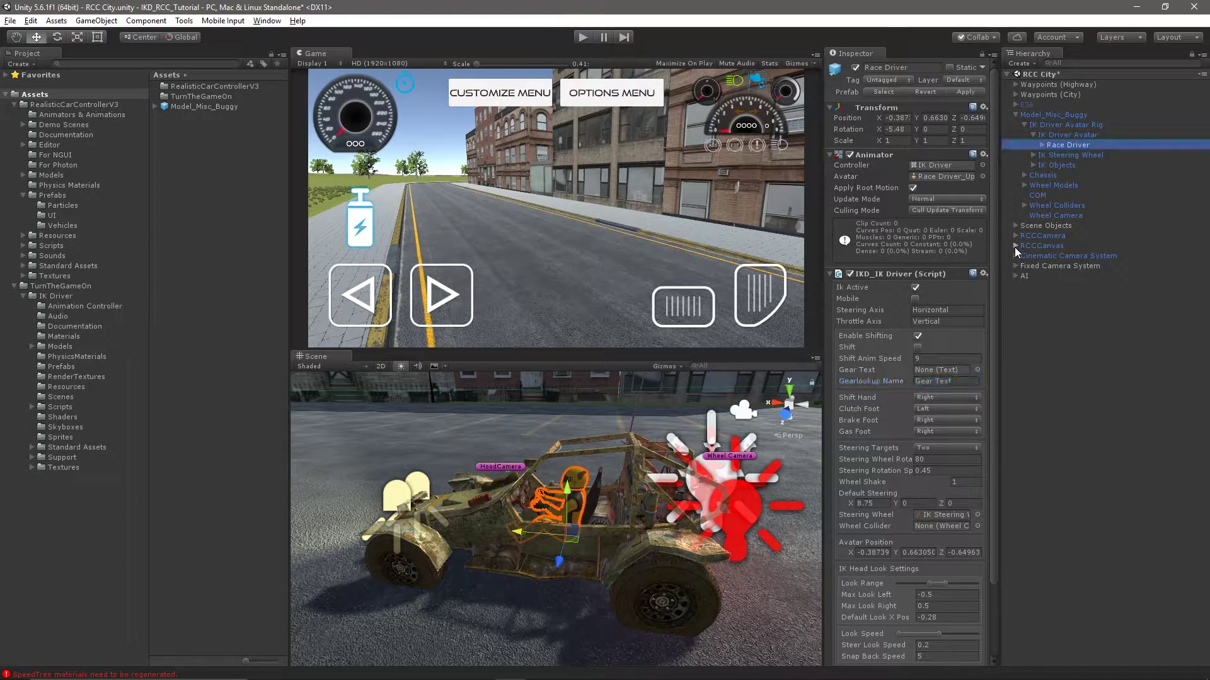
left_click(1024, 256)
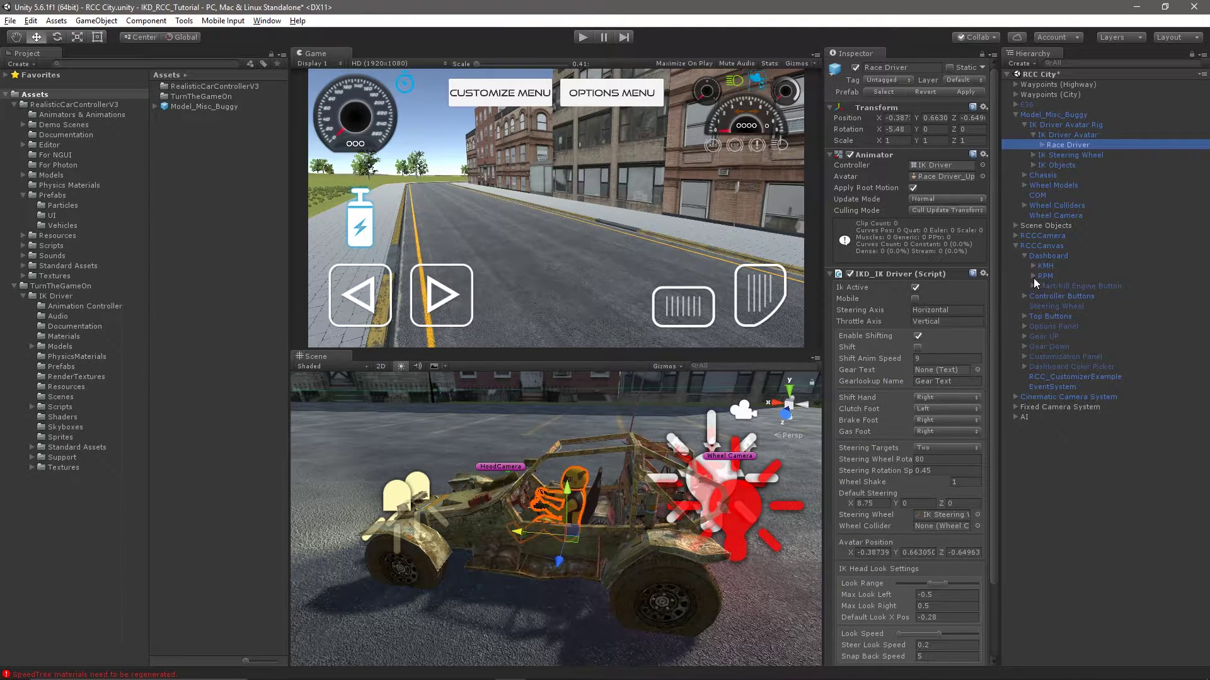
left_click(1033, 277)
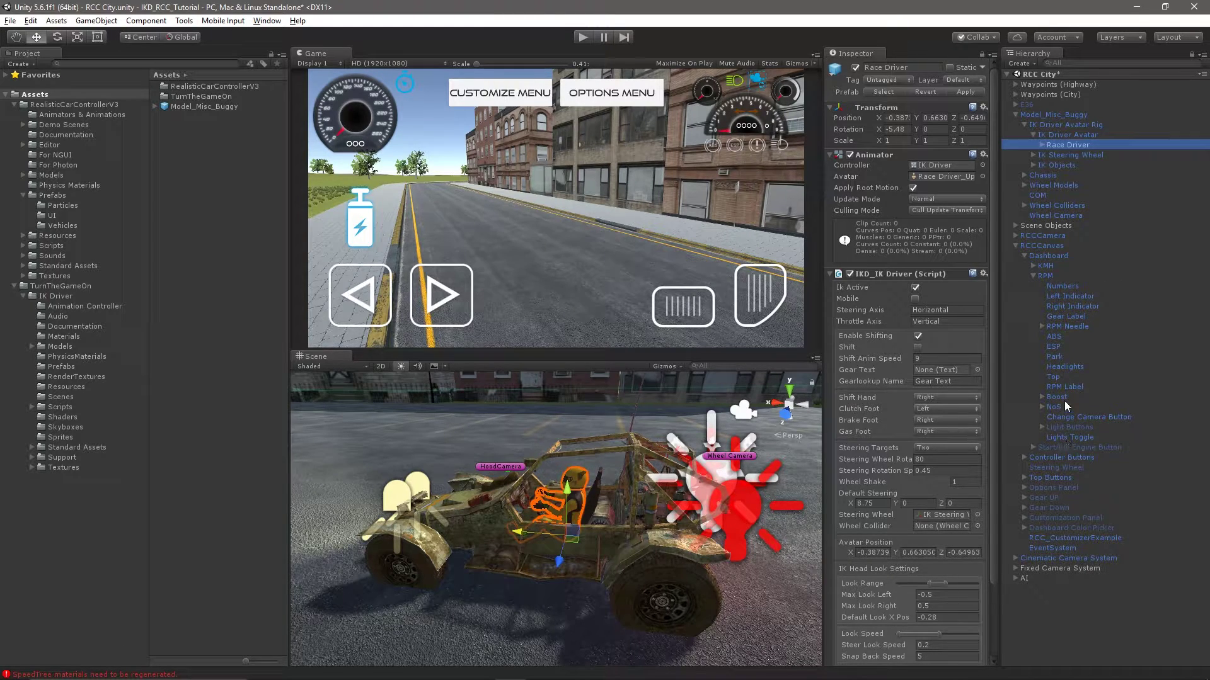
left_click(1061, 319)
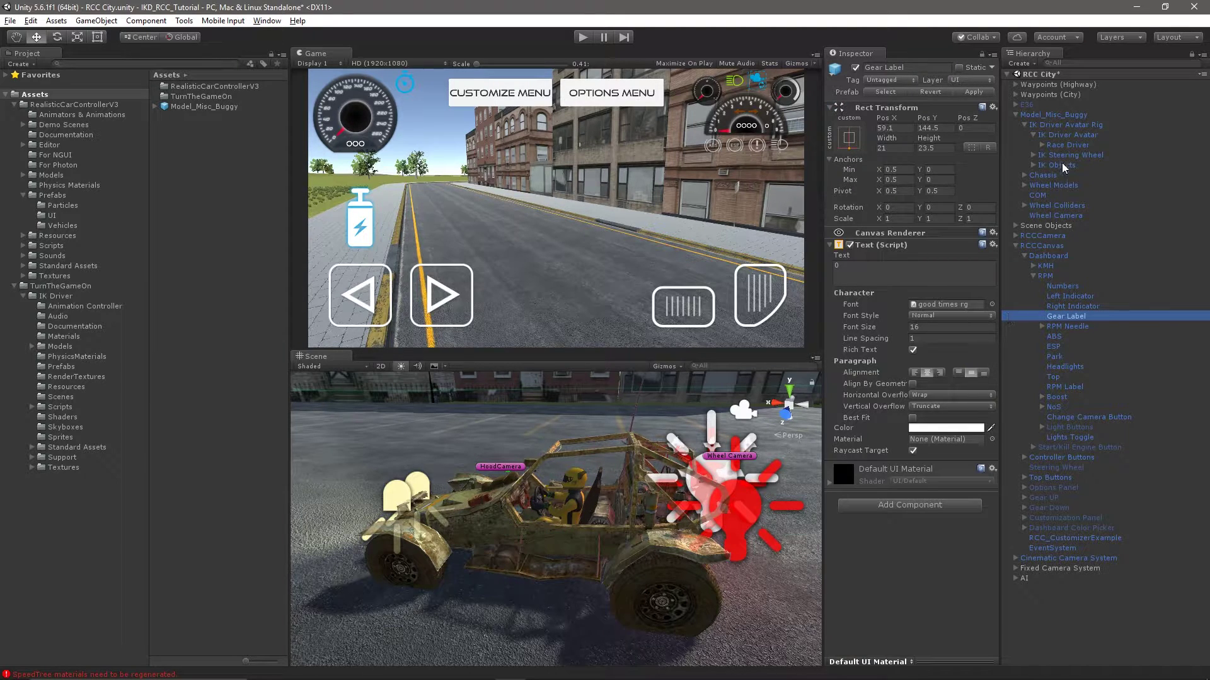
left_click(1064, 146)
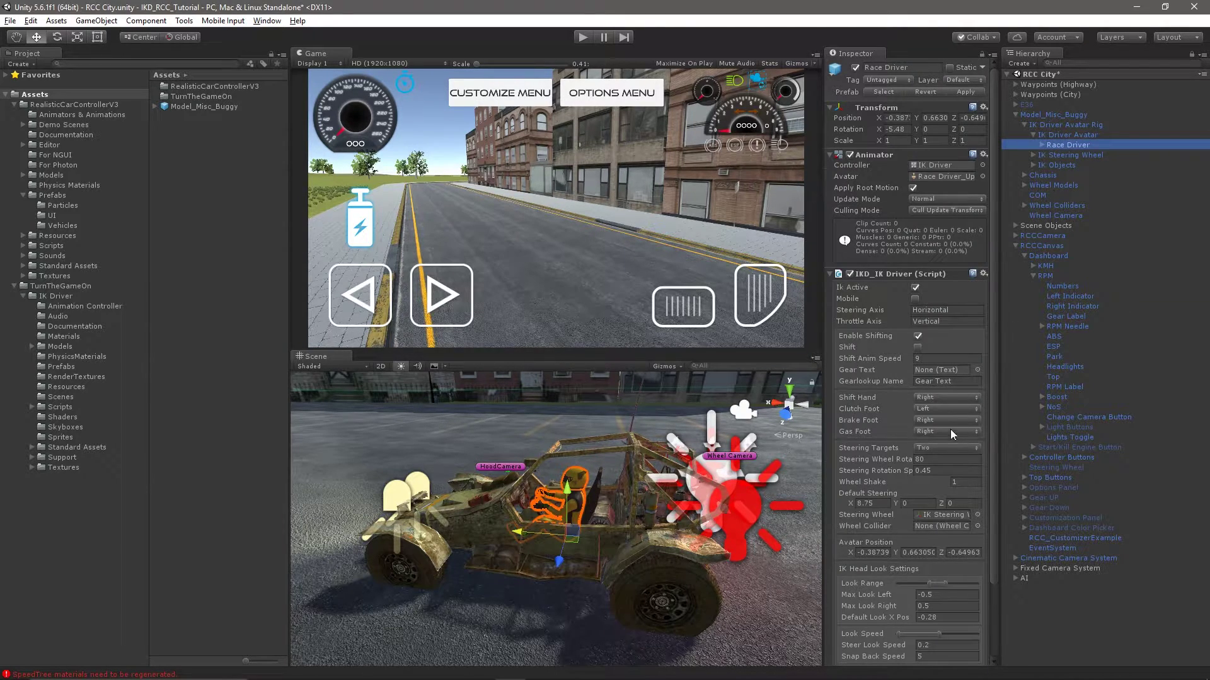
left_click(939, 383)
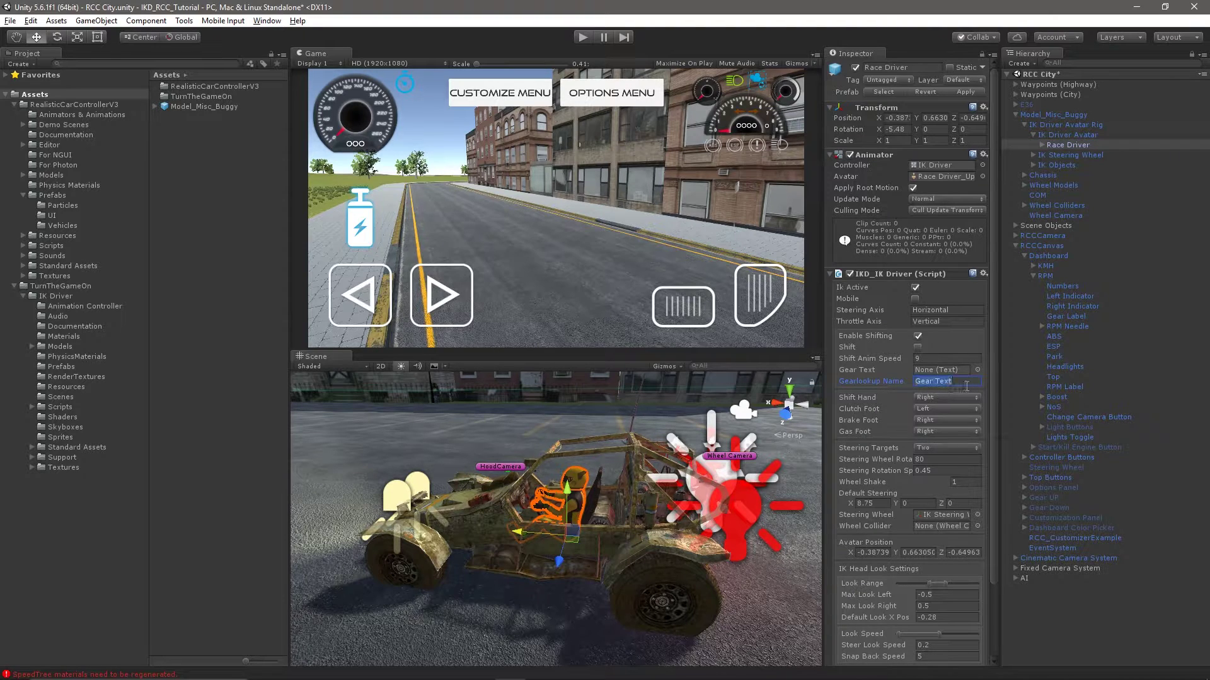
type("Gear Label")
scroll(964, 373, "down", 3)
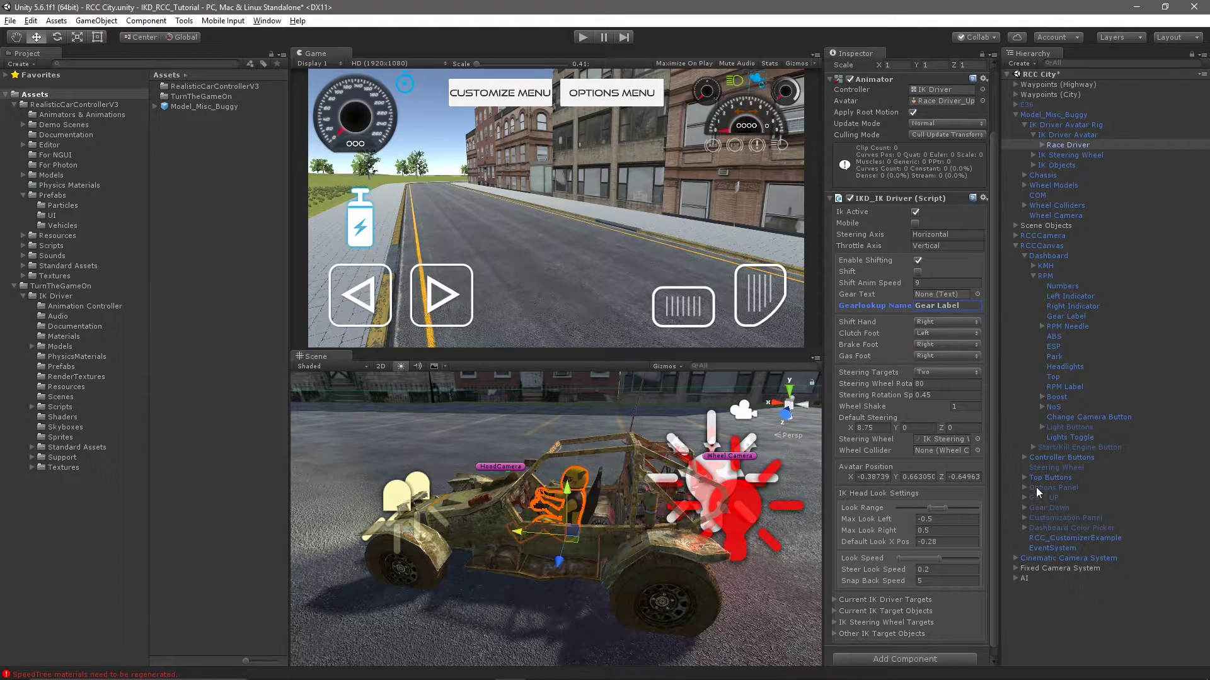
Step: Assign LF_Wheel from Wheel Colliders as the IK Driver's Wheel Collider
left_click(1023, 256)
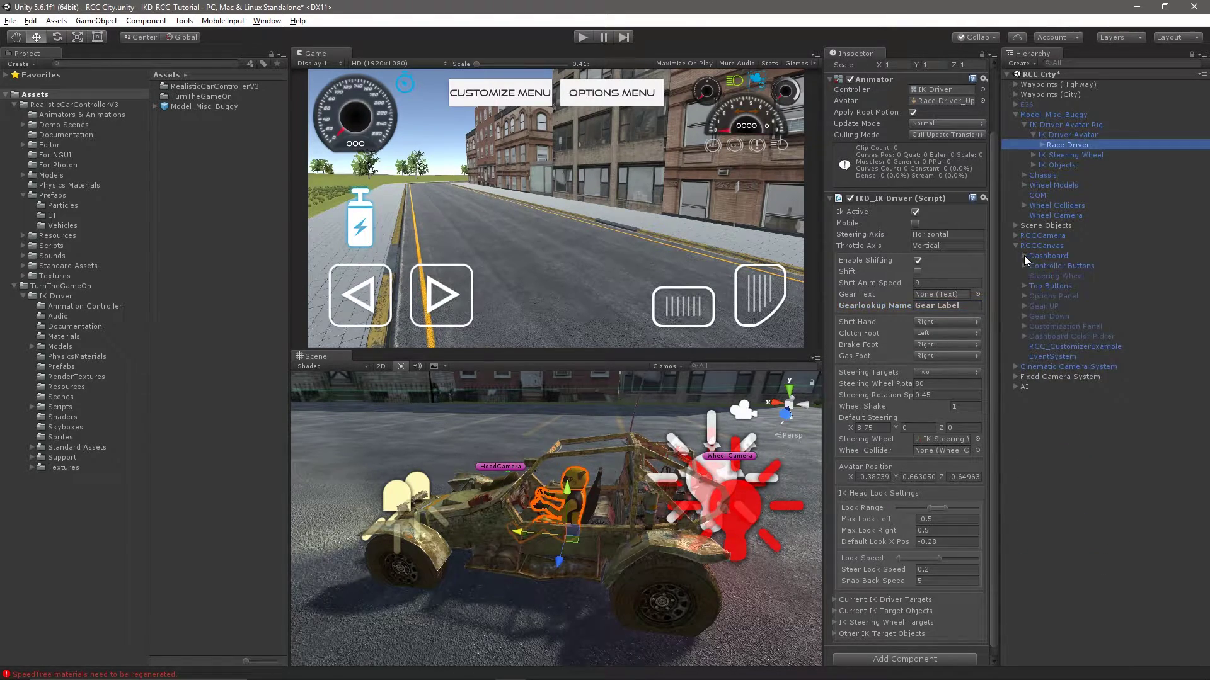
left_click(1024, 206)
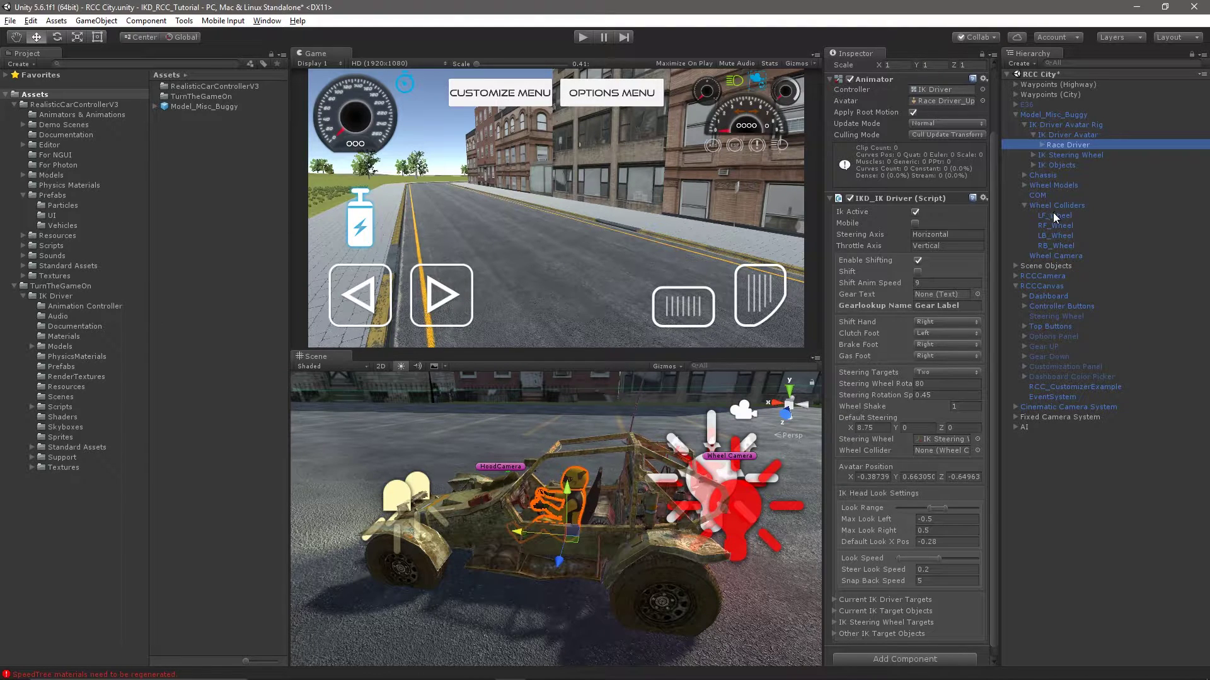
left_click_drag(1055, 218, 948, 451)
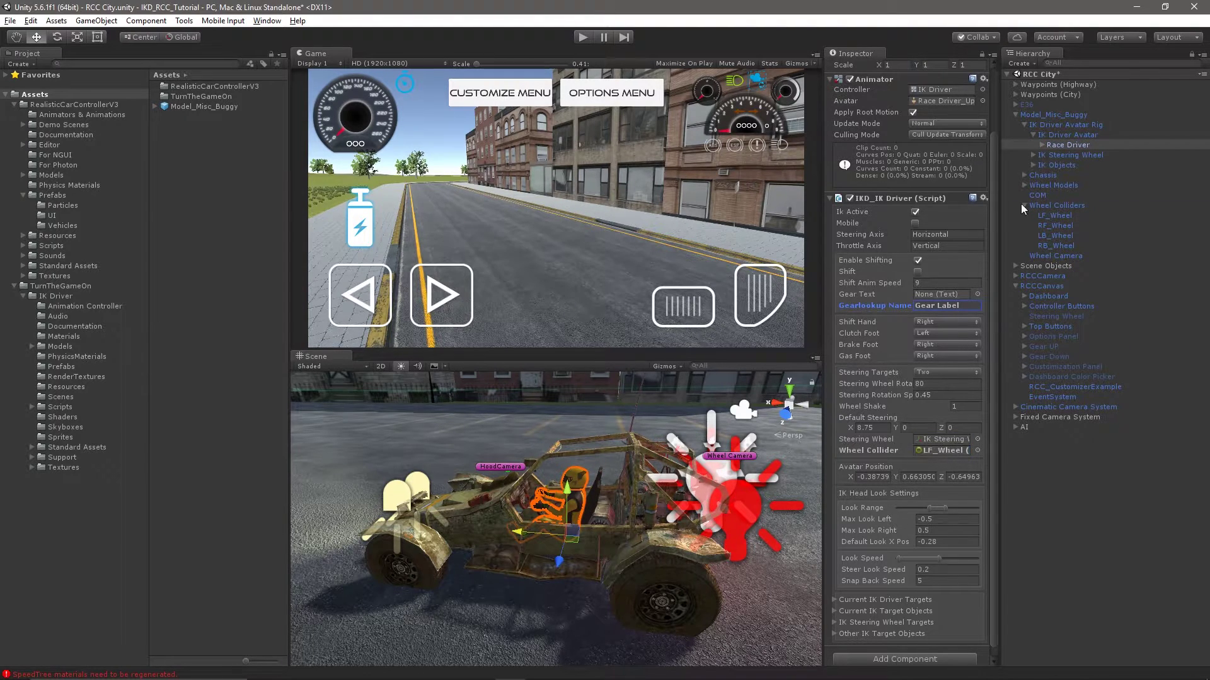
left_click(1041, 115)
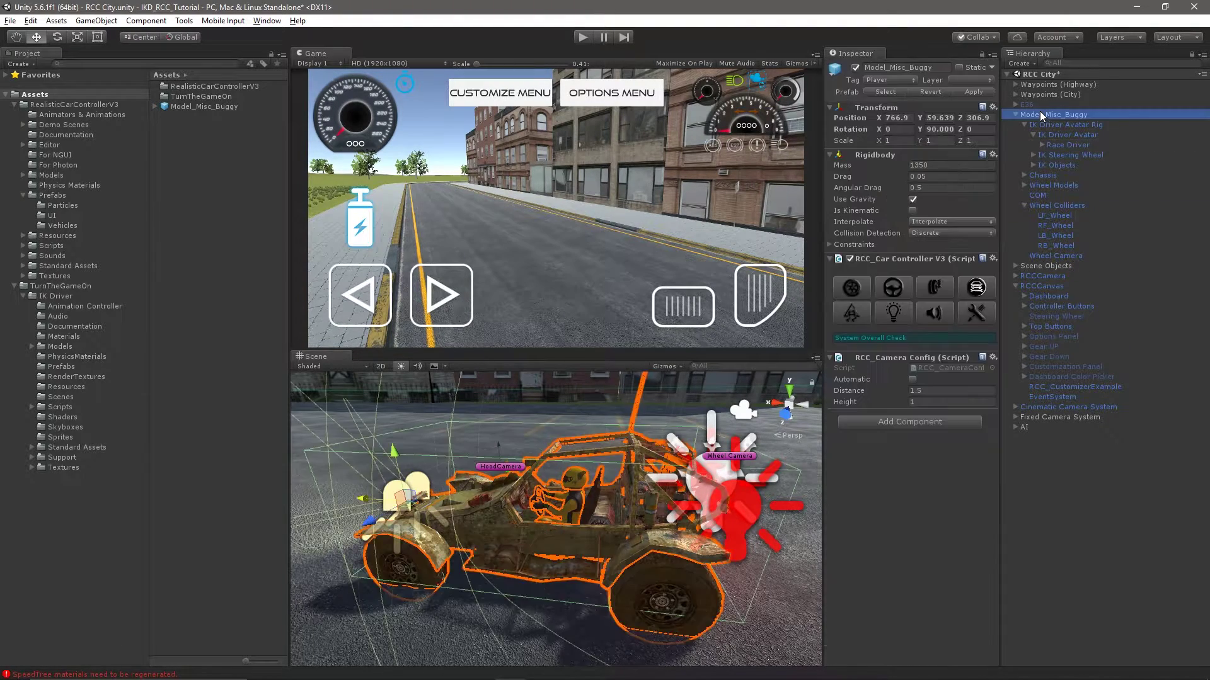
Step: Apply the buggy's changes to its prefab and enter Play mode
left_click(974, 93)
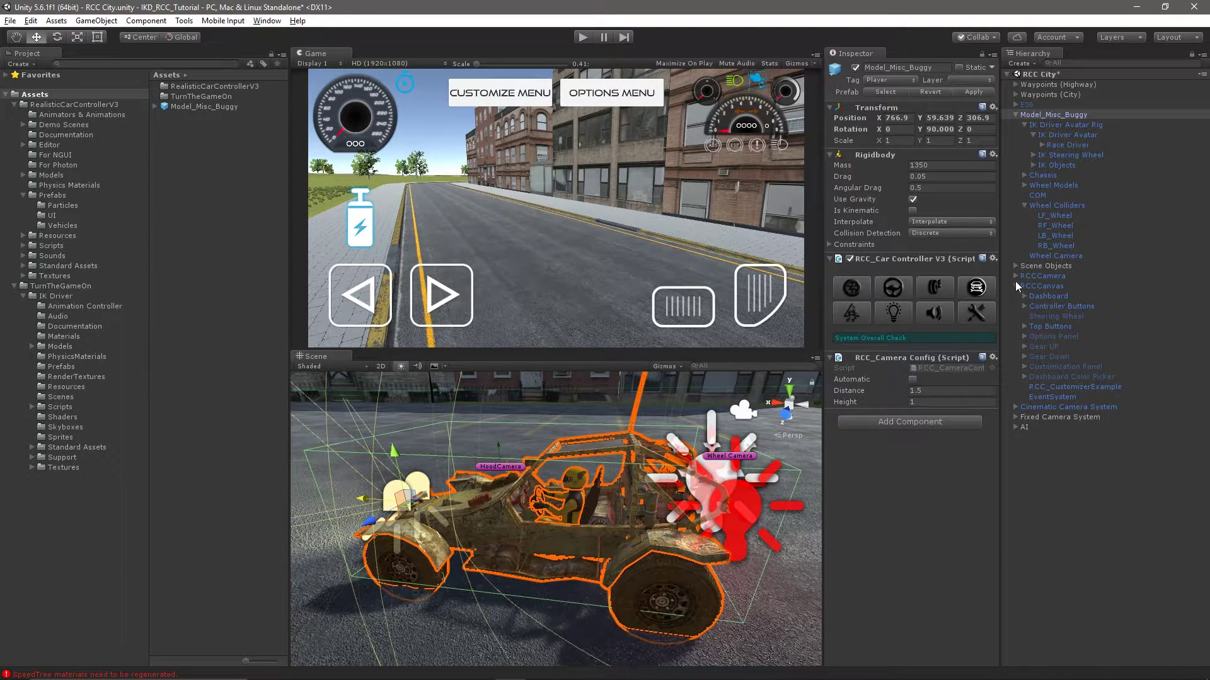
left_click(1015, 286)
left_click(585, 36)
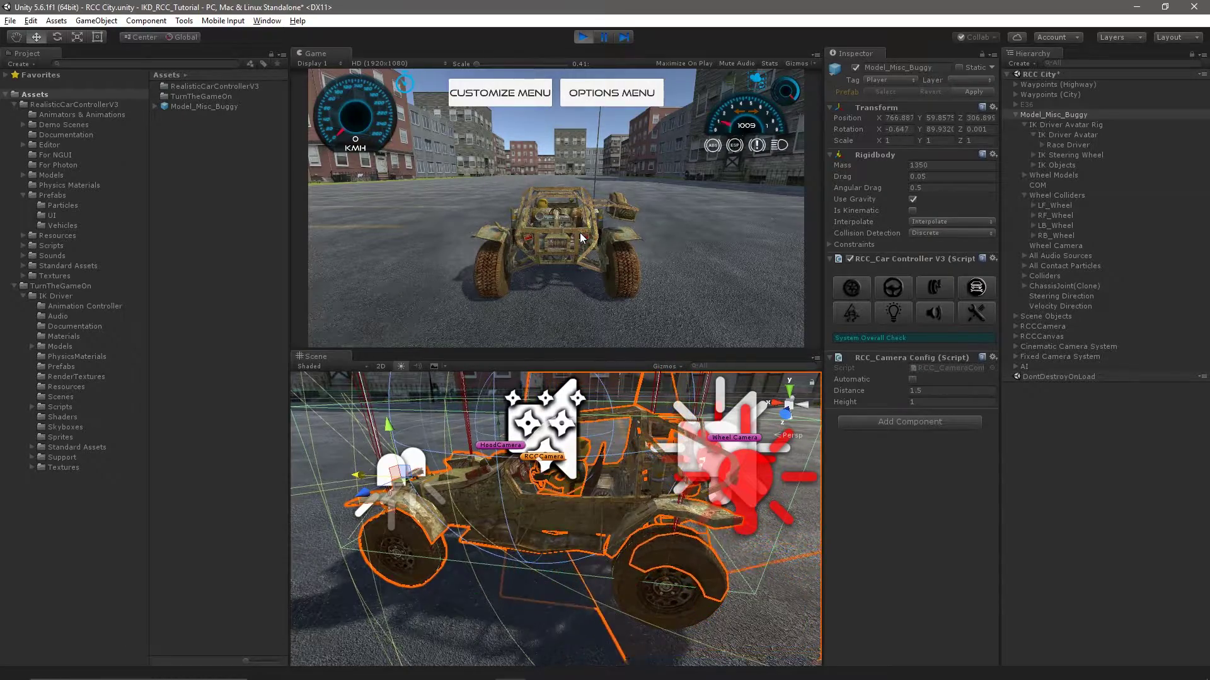
Step: Shrink the Scene view's 3D gizmo icons and orbit down into the cockpit to see the driver
left_click(665, 368)
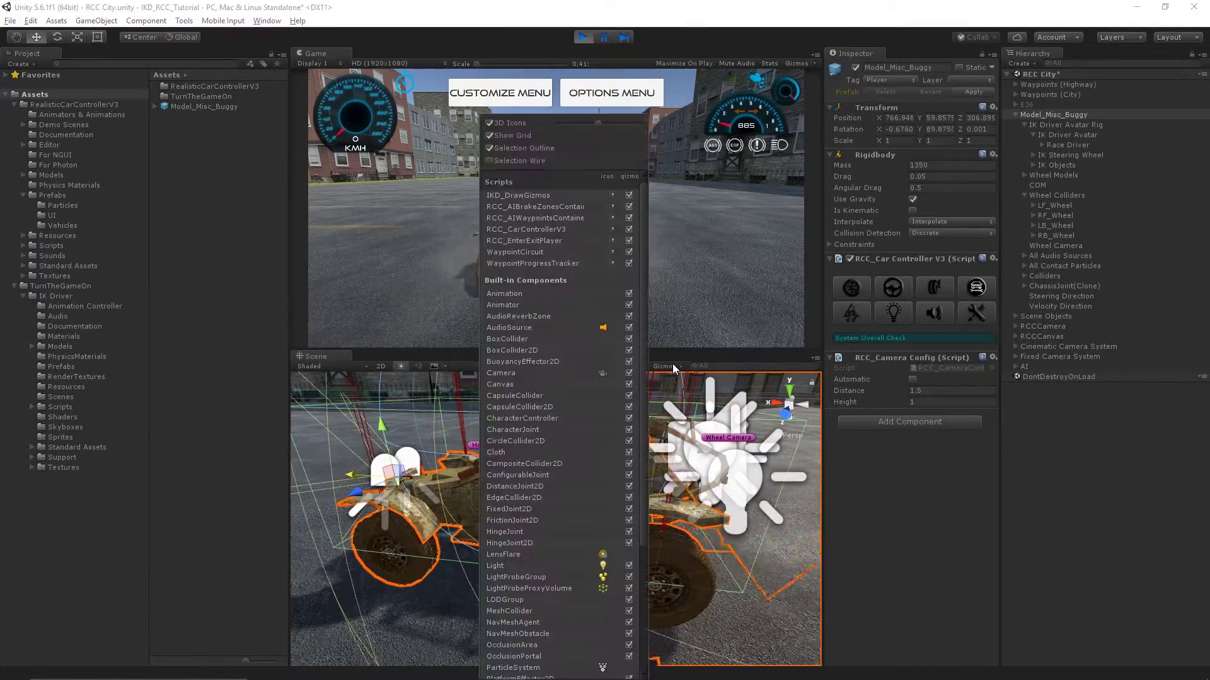
left_click_drag(595, 120, 574, 122)
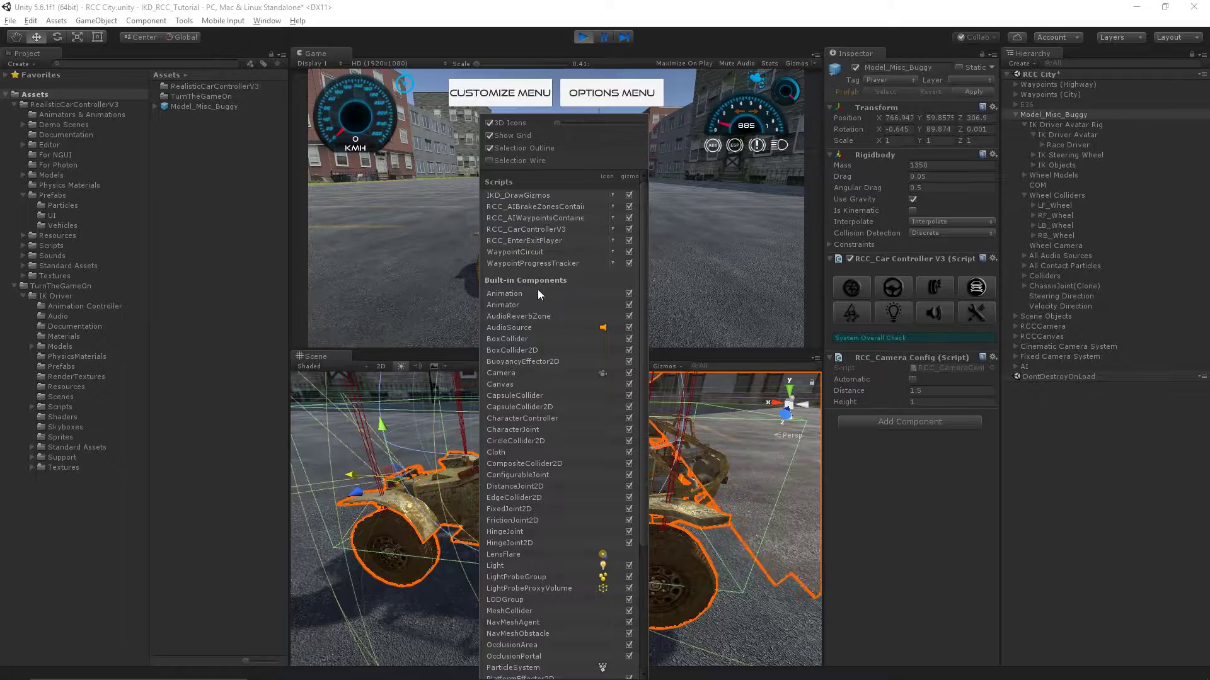
left_click(584, 482)
left_click_drag(582, 480, 509, 506, "alt")
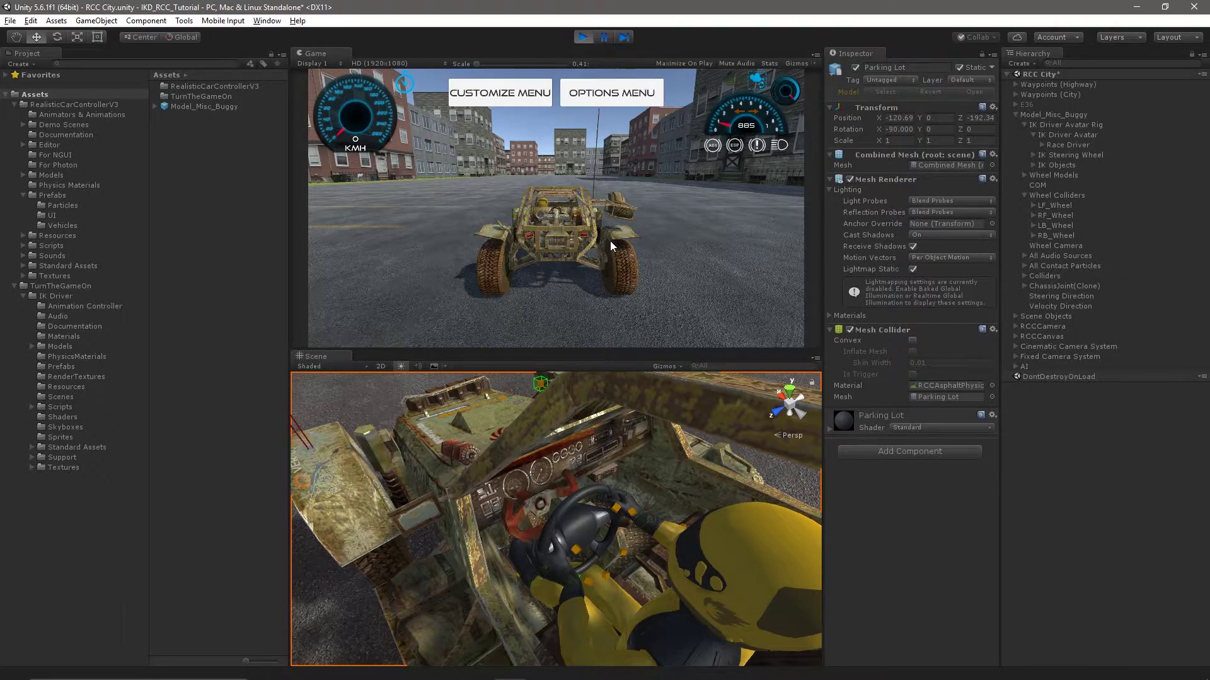
Step: Brake the buggy and frame the Race Driver in the Scene view to check its pose
key("Down")
key("Down")
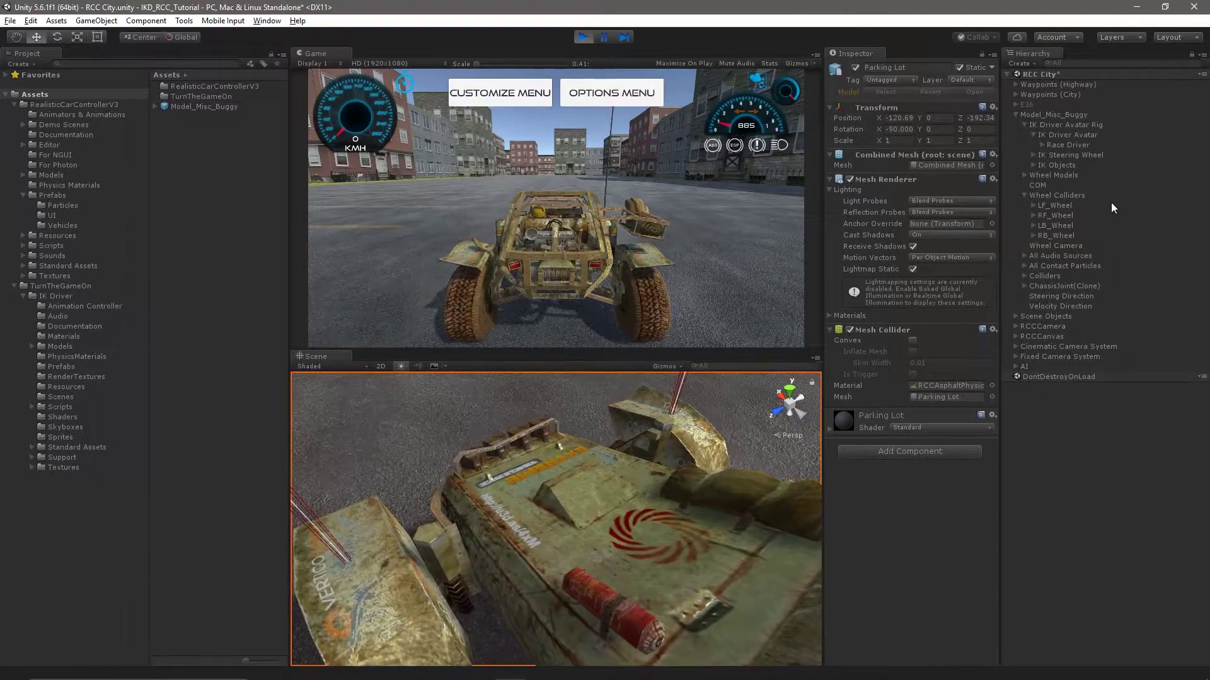
double_click(1076, 145)
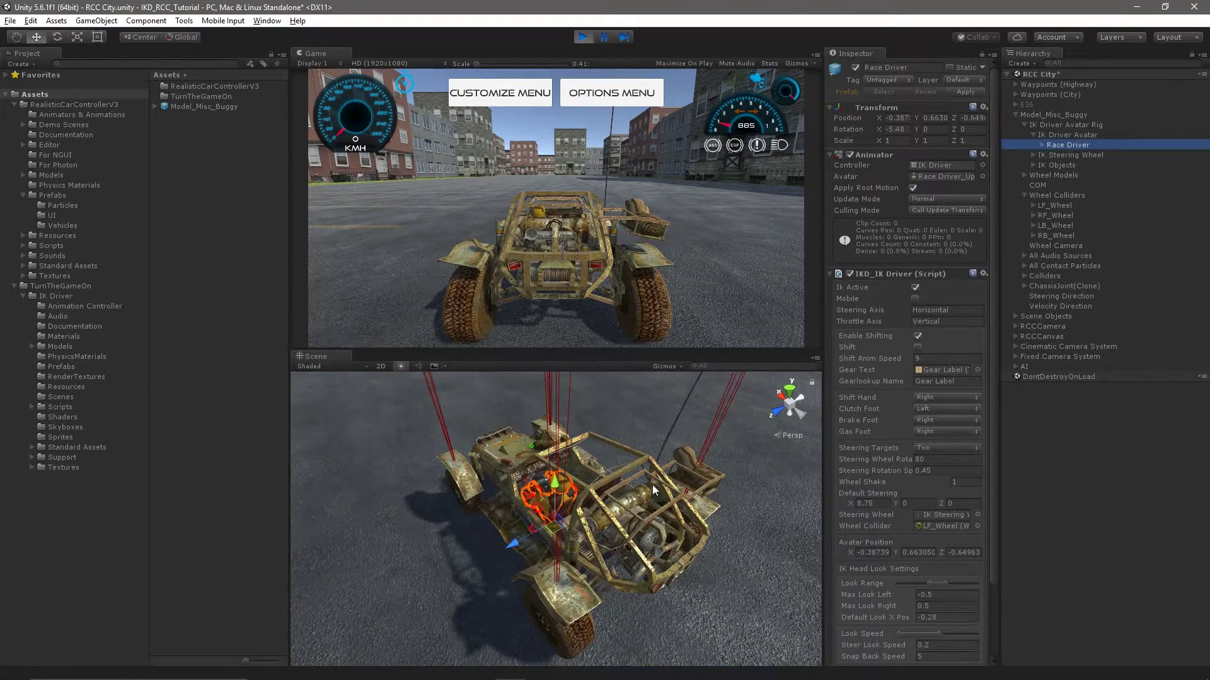
scroll(637, 562, "up", 5)
Step: Accelerate the buggy with W while watching the framed Race Driver, then stop Play mode
left_click(591, 205)
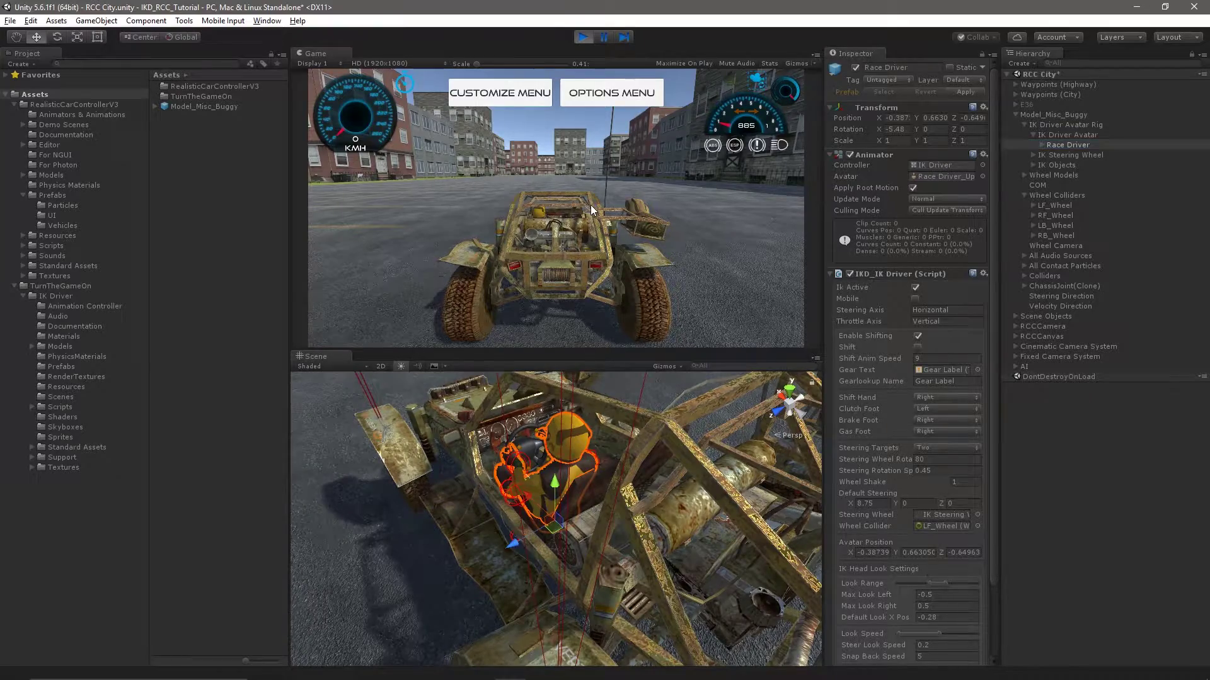
key("w")
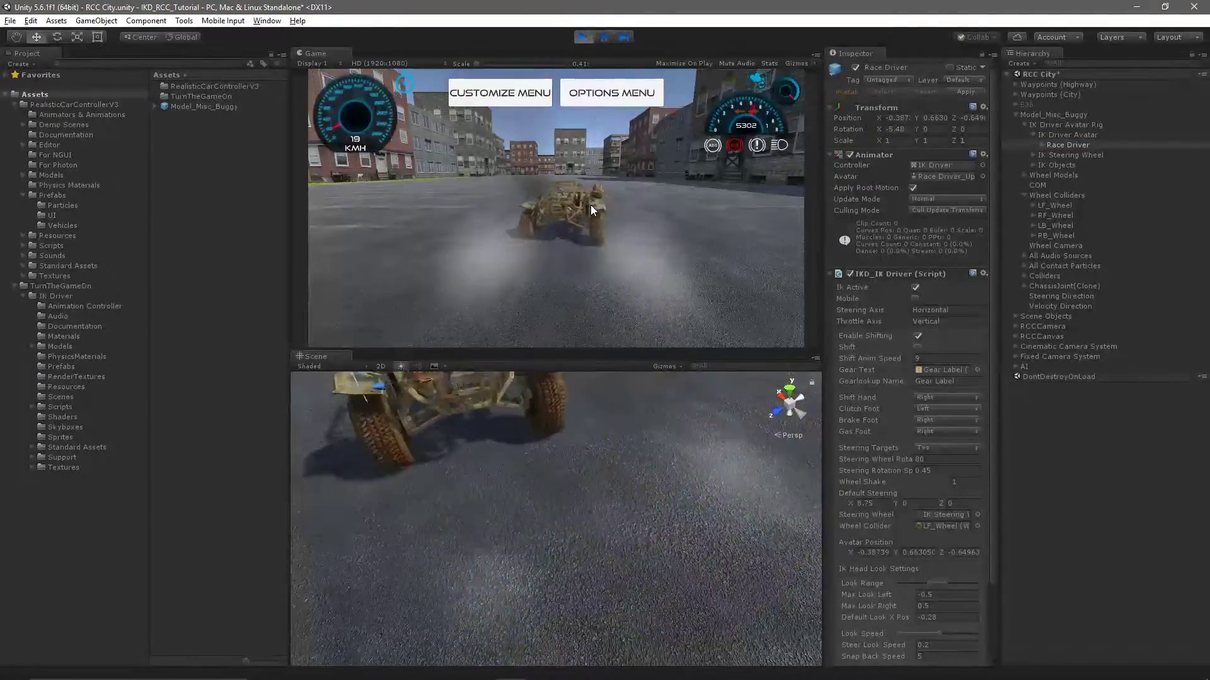
double_click(1086, 146)
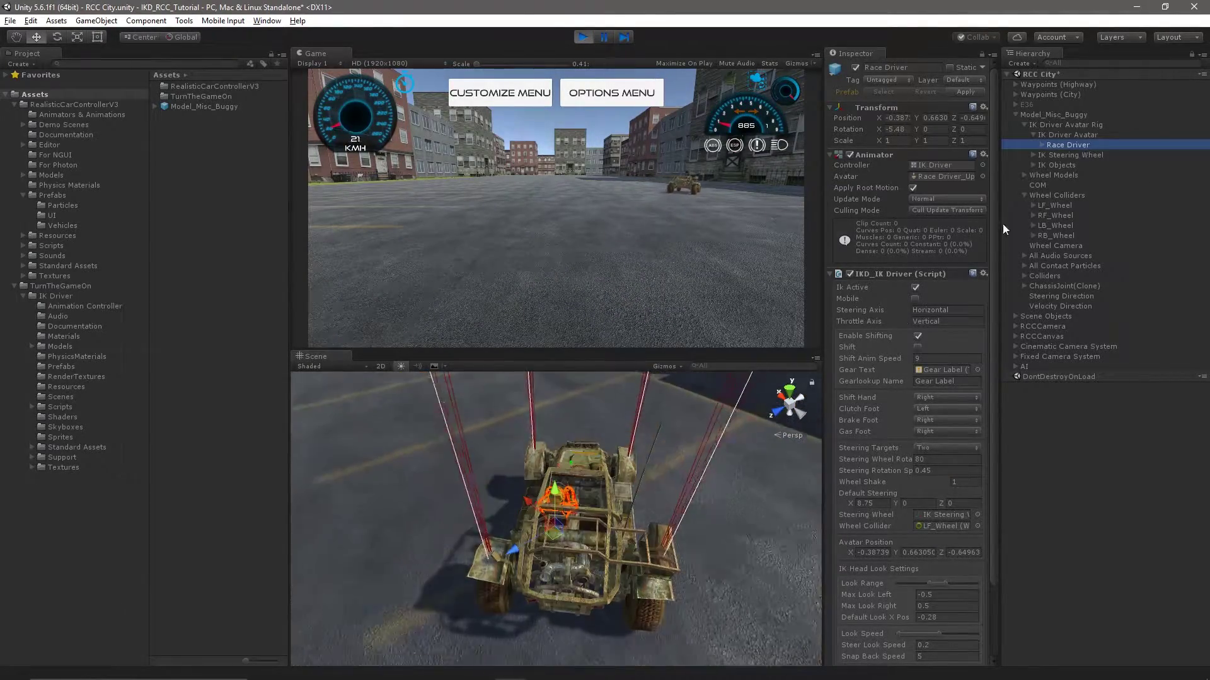
key("f")
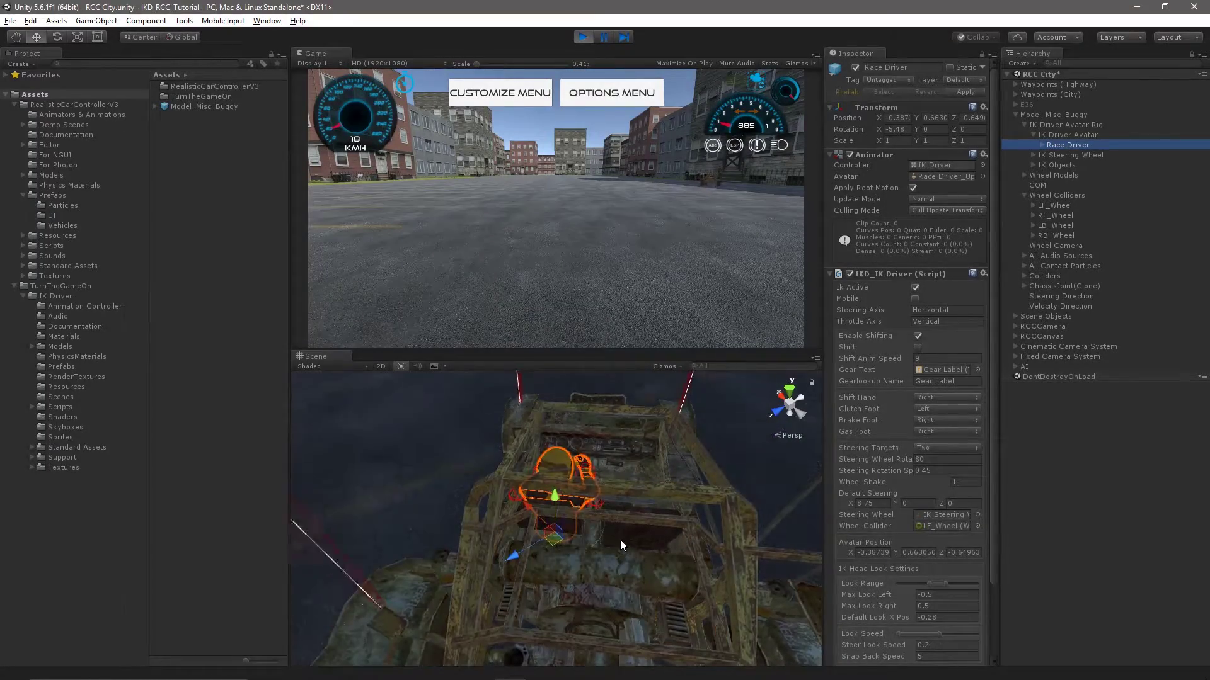
left_click(606, 247)
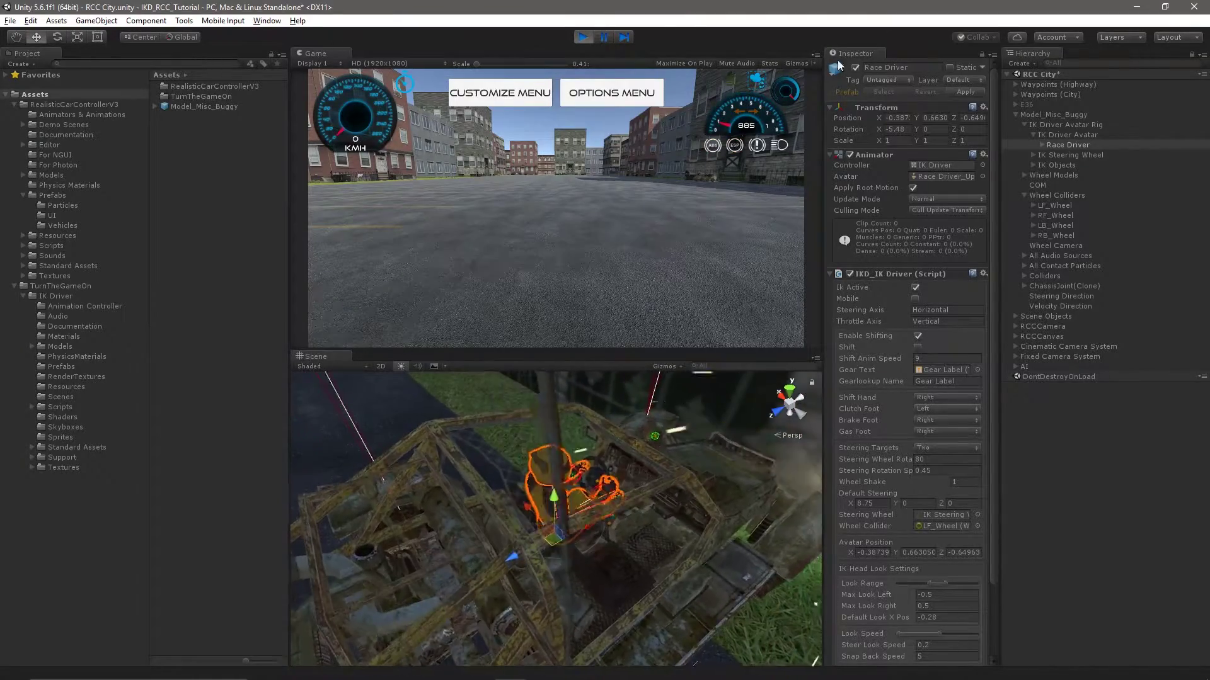
left_click(584, 32)
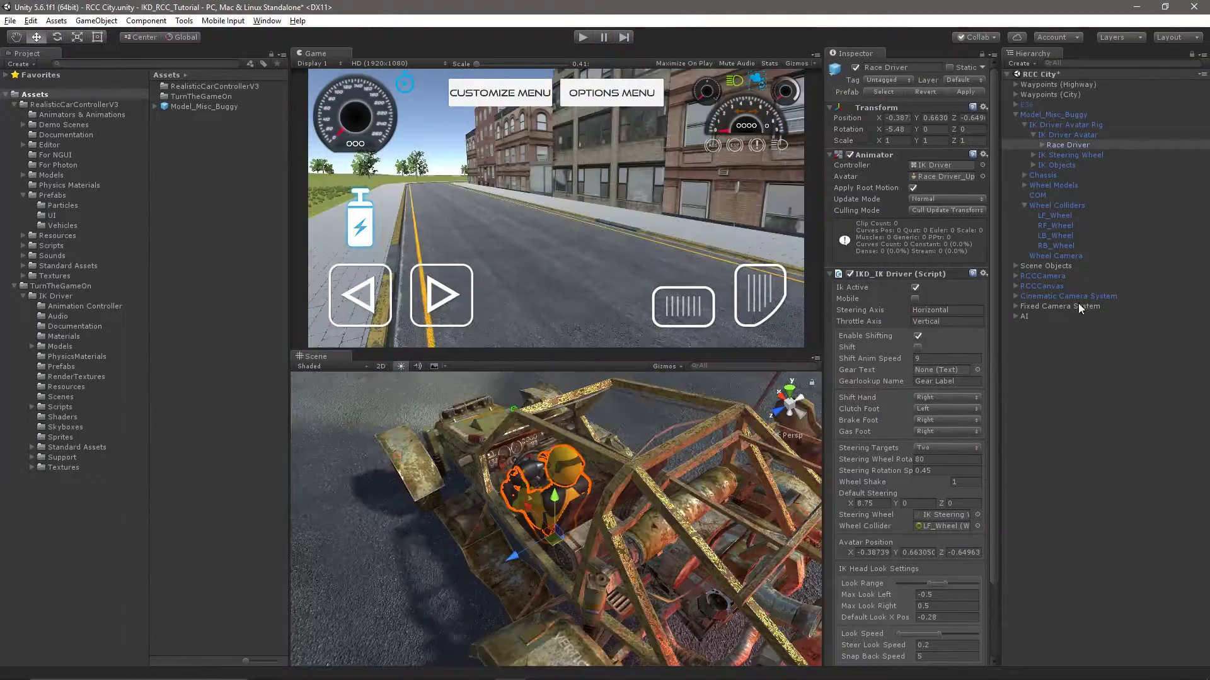